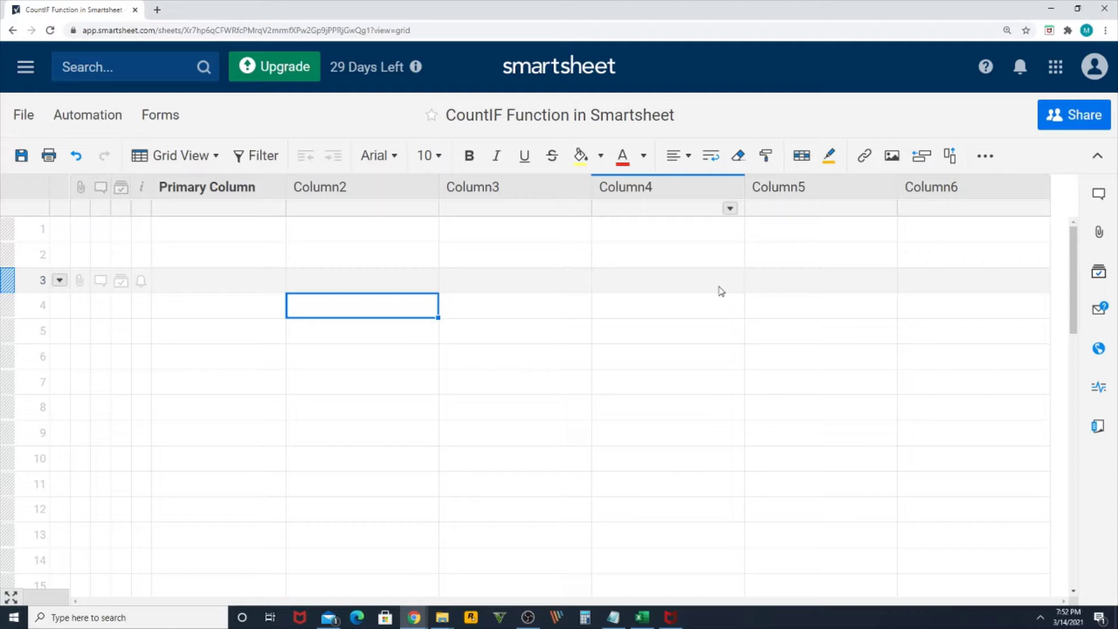
- Start a new conditional formatting rule, then cancel and discard it unsaved
{"action": "left_click", "coordinate": [801, 156]}
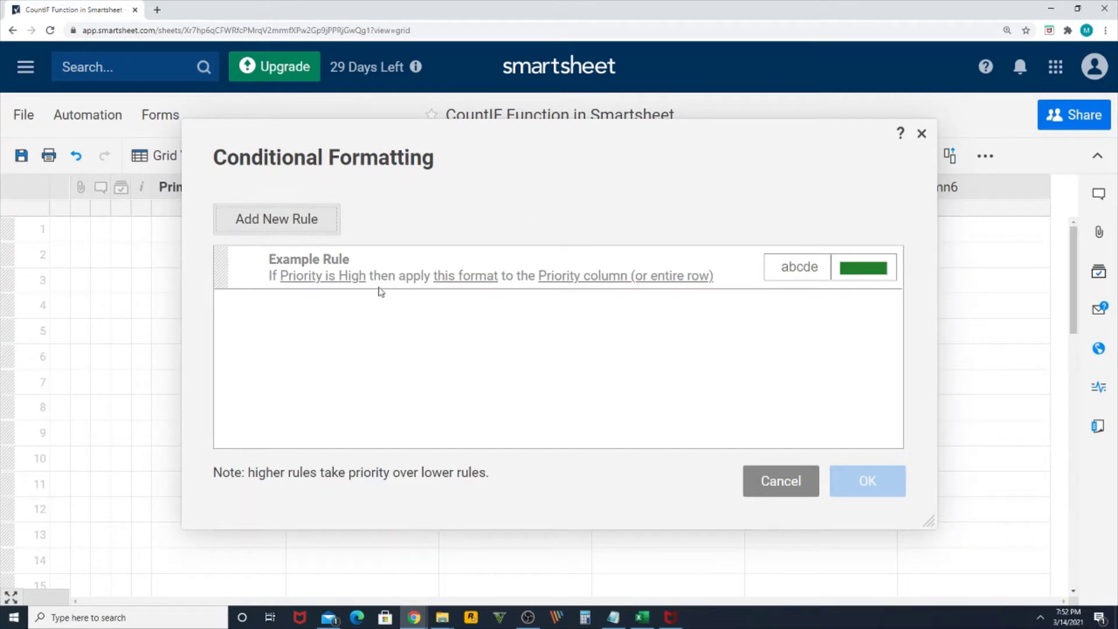
{"action": "left_click", "coordinate": [285, 224]}
{"action": "left_click", "coordinate": [326, 265]}
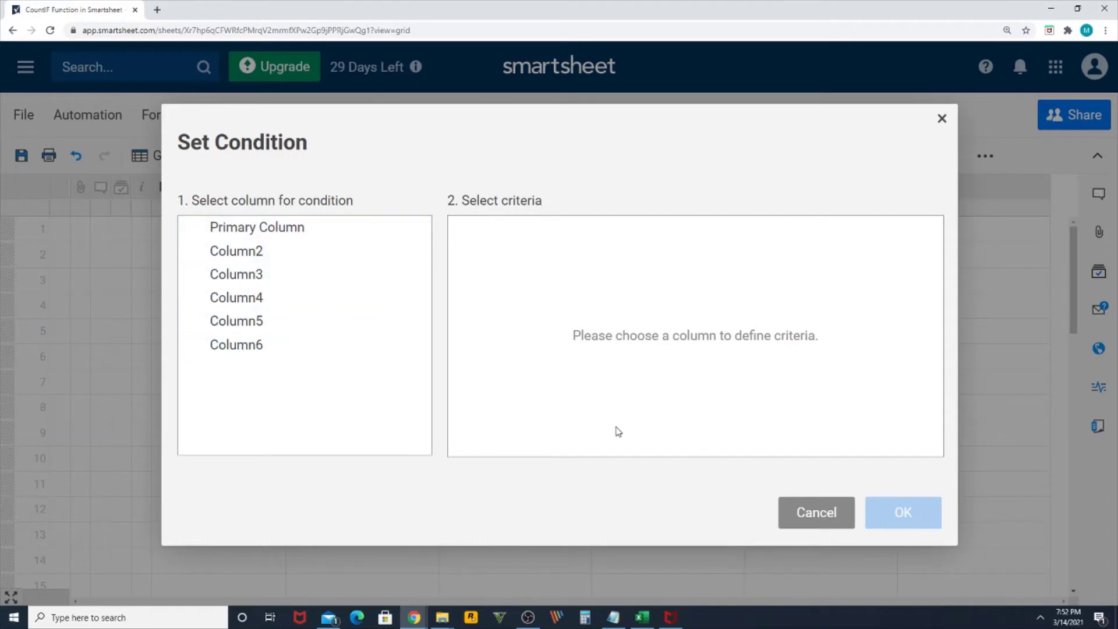
{"action": "left_click", "coordinate": [816, 512]}
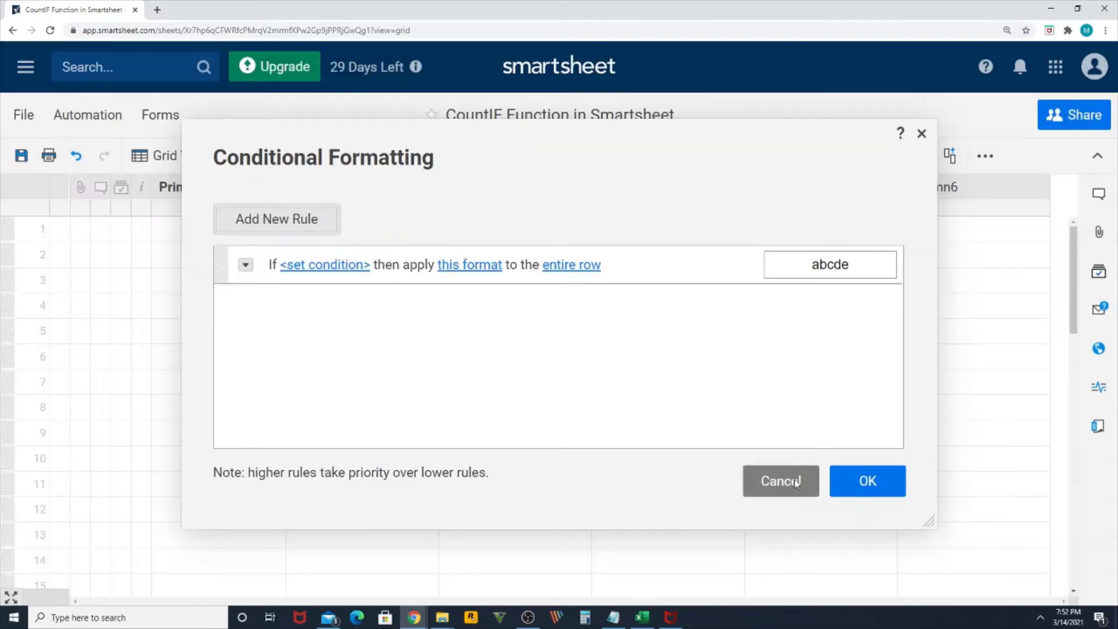
{"action": "left_click", "coordinate": [793, 483]}
{"action": "left_click", "coordinate": [699, 408]}
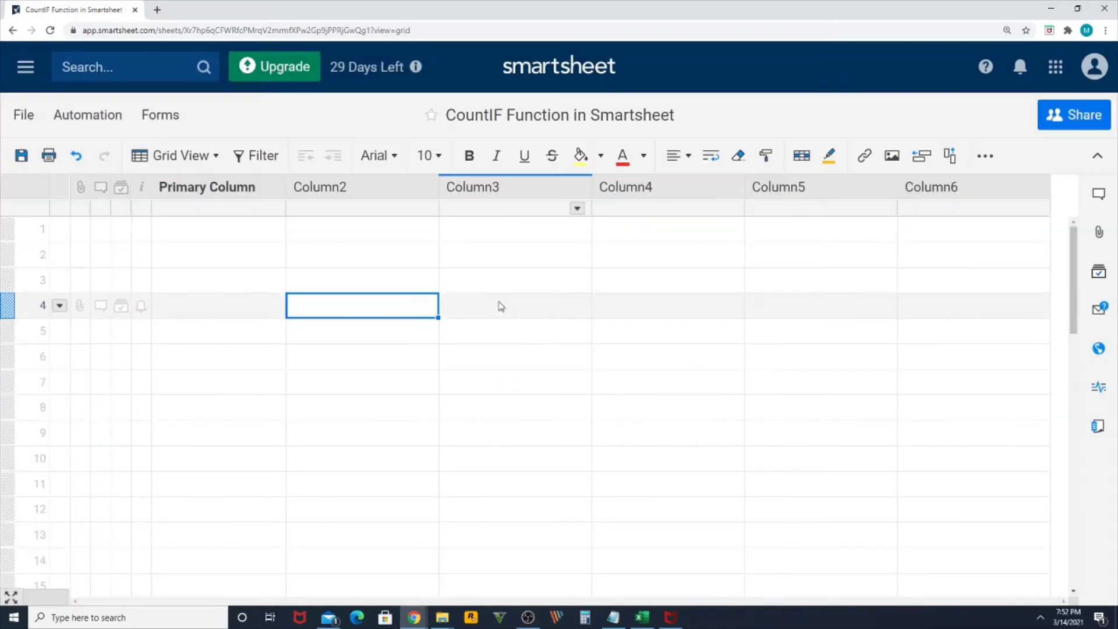
{"action": "left_click", "coordinate": [460, 254]}
{"action": "left_click", "coordinate": [274, 254]}
- Rename the primary column to 'Invoice Number'
{"action": "right_click", "coordinate": [220, 192]}
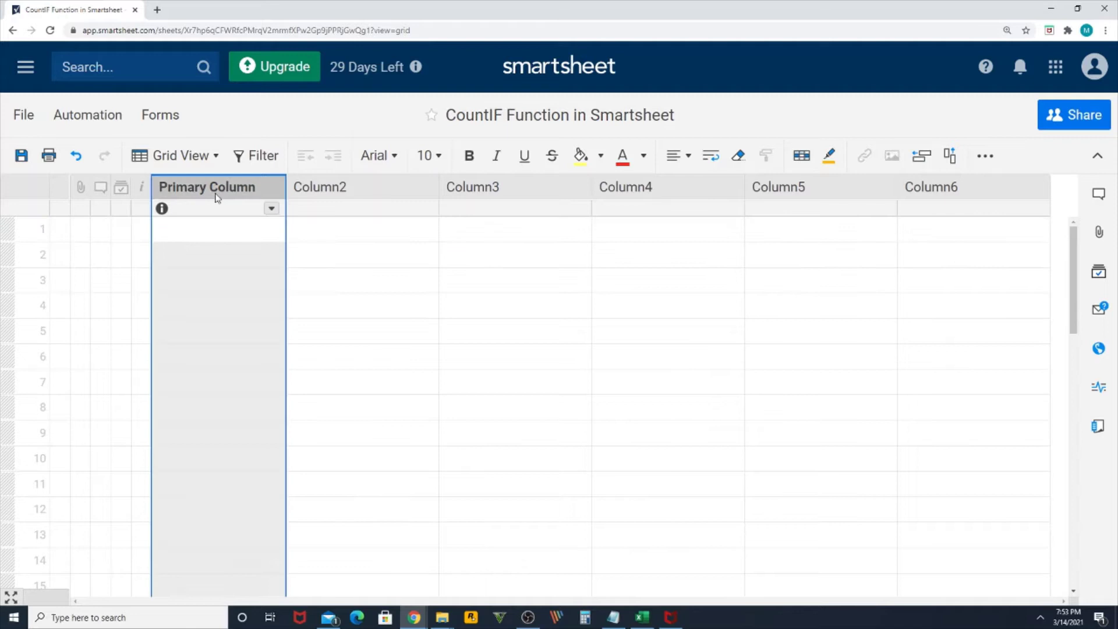
{"action": "left_click", "coordinate": [330, 575]}
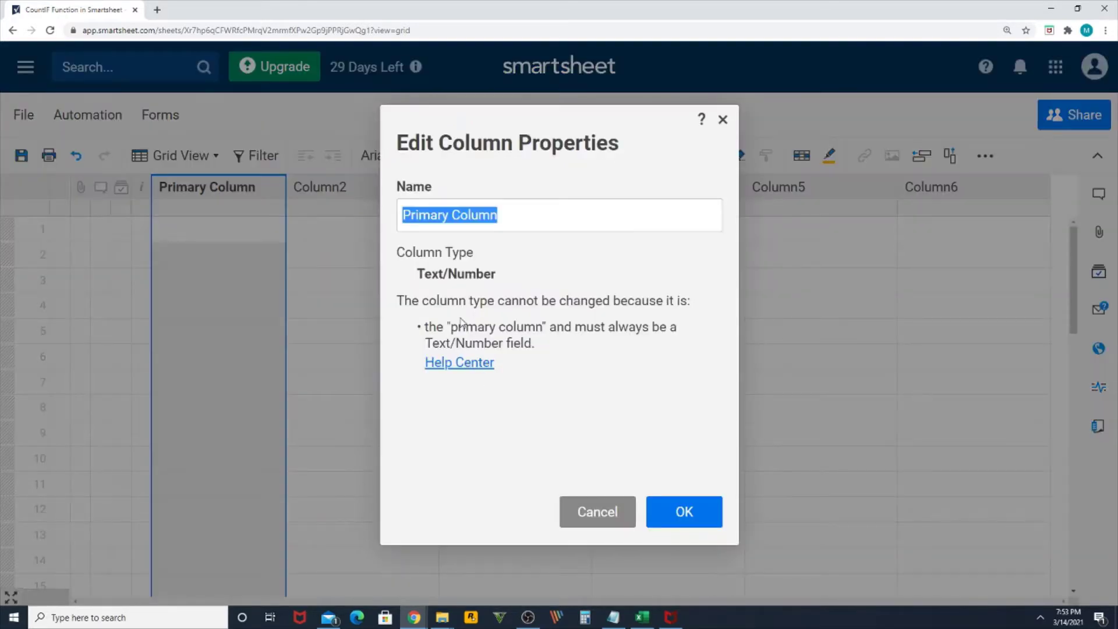
{"action": "type", "text": "Invoice "}
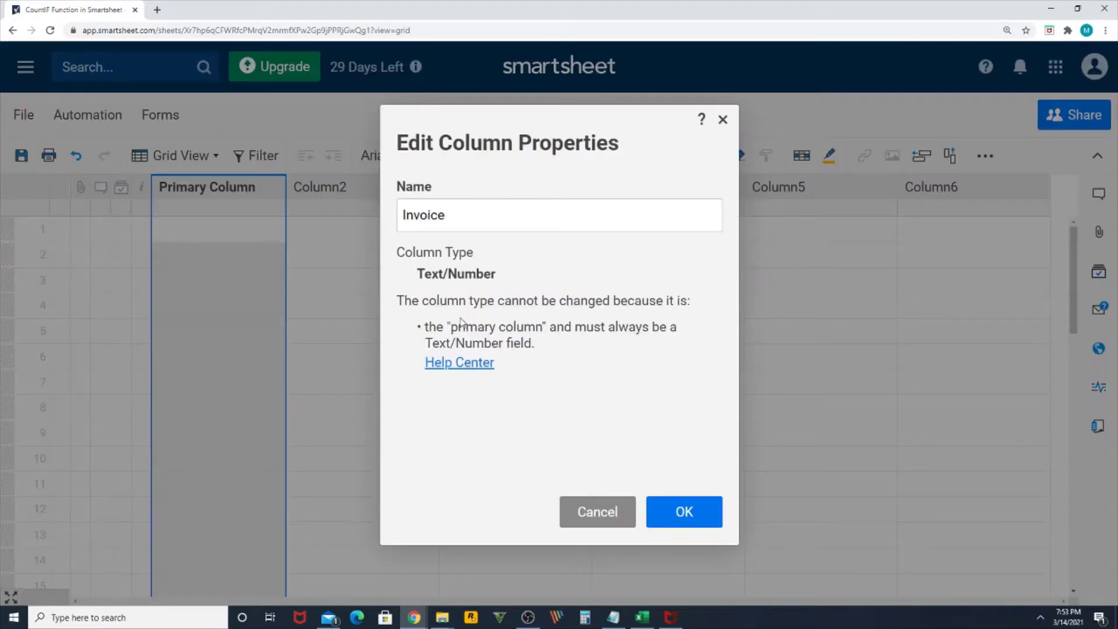
{"action": "type", "text": "Number"}
{"action": "key", "text": "Return"}
- Enter invoice 182546868 in row 1 and a corrected second invoice number in row 2
{"action": "left_click", "coordinate": [215, 230]}
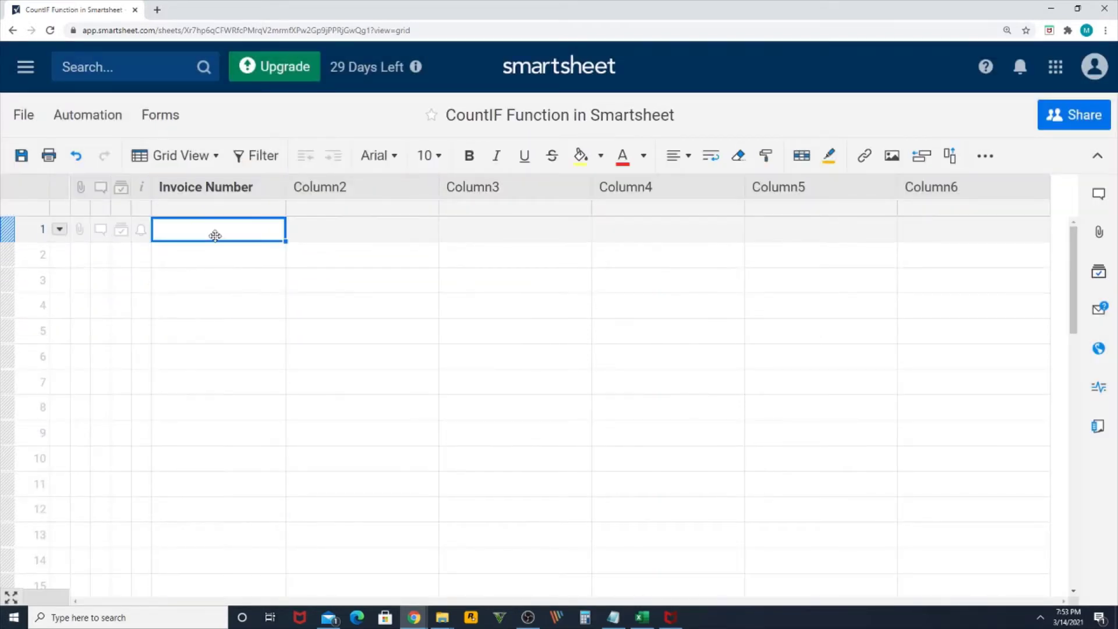
{"action": "type", "text": "18"}
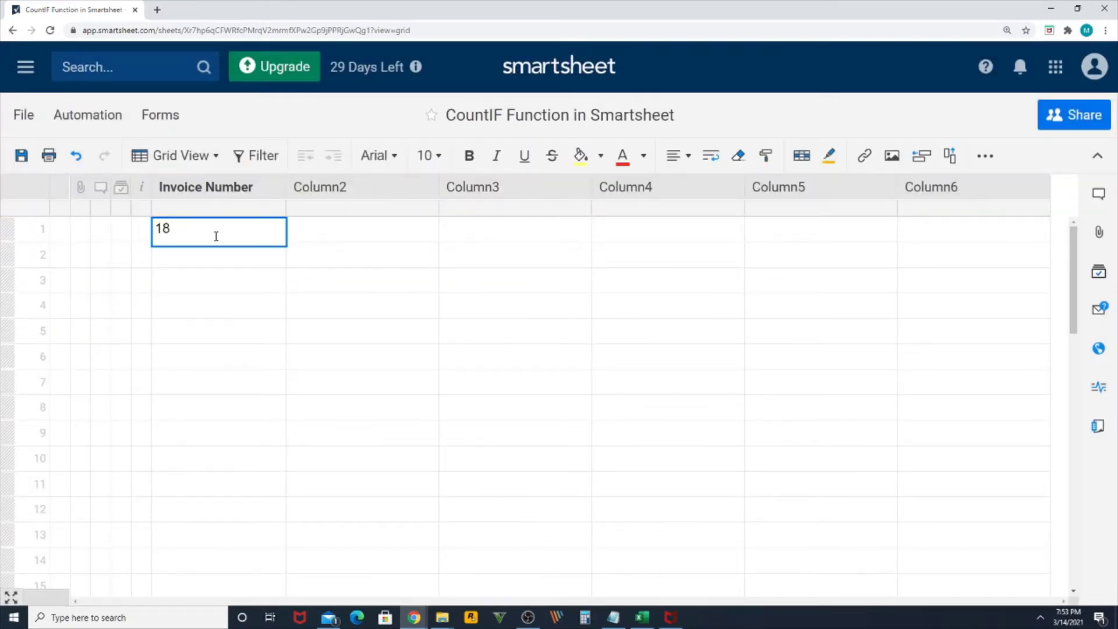
{"action": "type", "text": "2546868"}
{"action": "key", "text": "Return"}
{"action": "type", "text": "1865586896"}
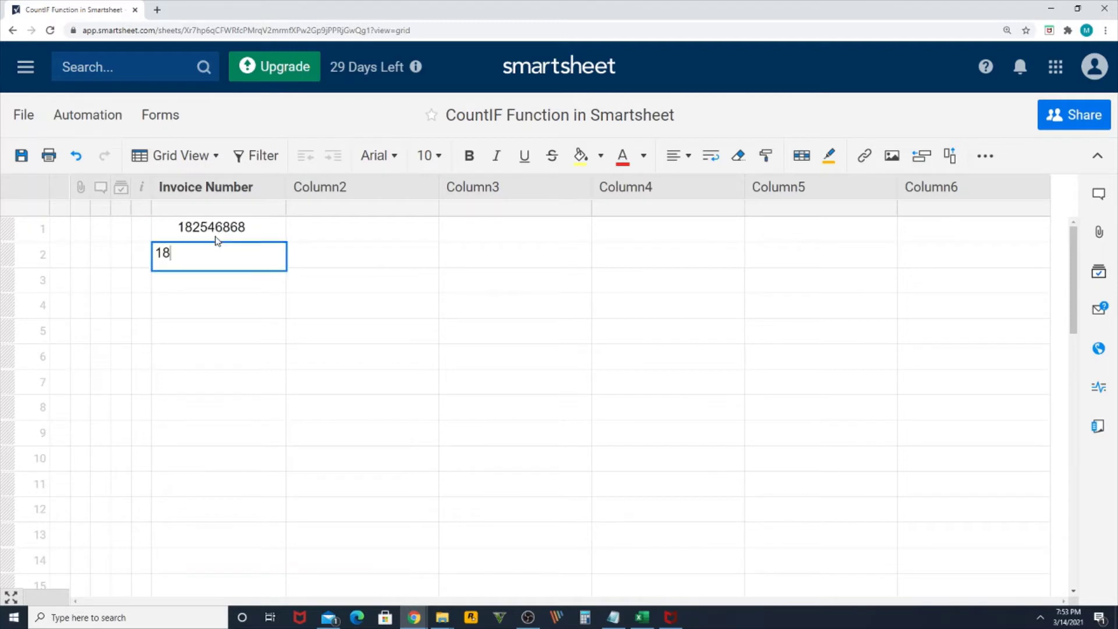
{"action": "key", "text": "BackSpace"}
{"action": "key", "text": "BackSpace"}
{"action": "type", "text": "9"}
{"action": "key", "text": "Return"}
- Paste the remaining six invoice numbers into rows 3–8 and review all eight
{"action": "key", "text": "ctrl+v"}
{"action": "left_click", "coordinate": [289, 269]}
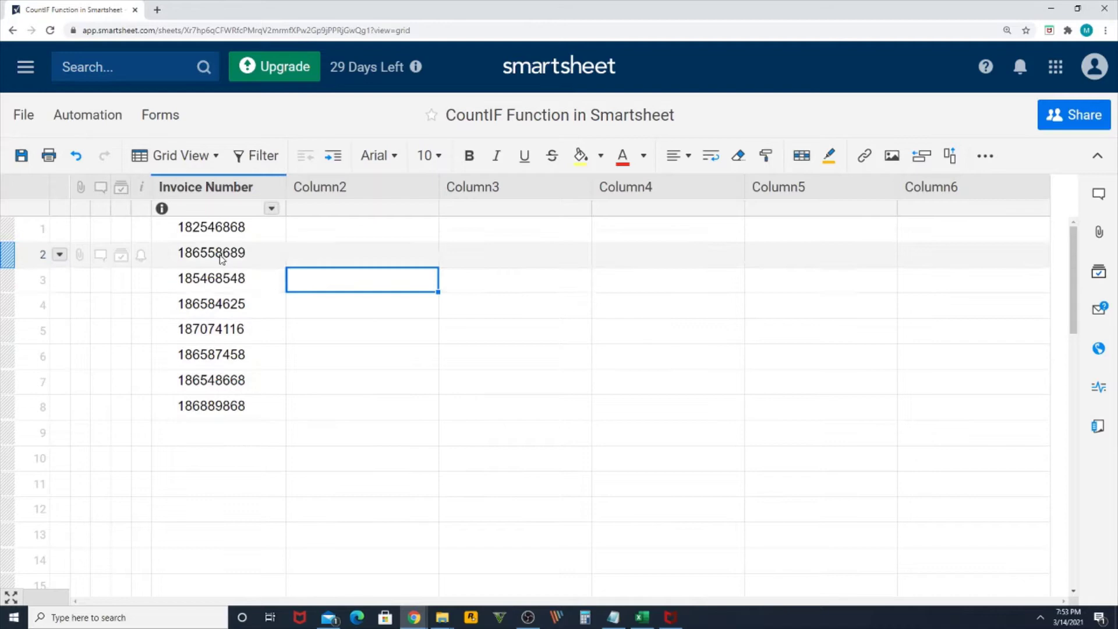
{"action": "left_click", "coordinate": [229, 236]}
{"action": "left_click_drag", "start_coordinate": [229, 236], "coordinate": [243, 409]}
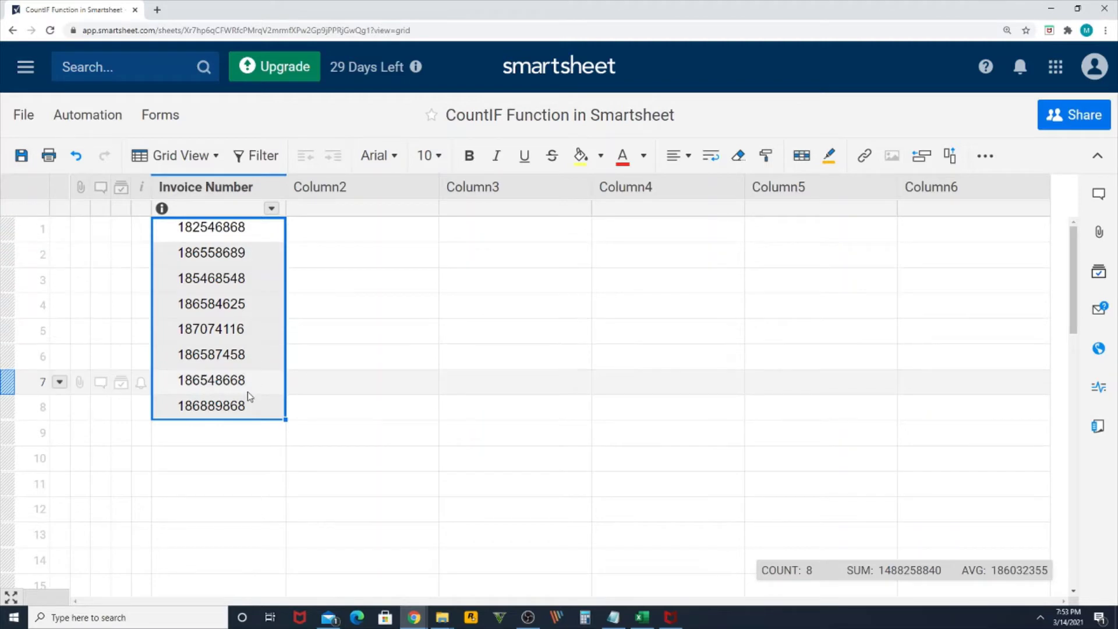
{"action": "left_click", "coordinate": [326, 285]}
- Change the second column's name from Column2 to 'Helper' in its column properties
{"action": "left_click", "coordinate": [349, 187]}
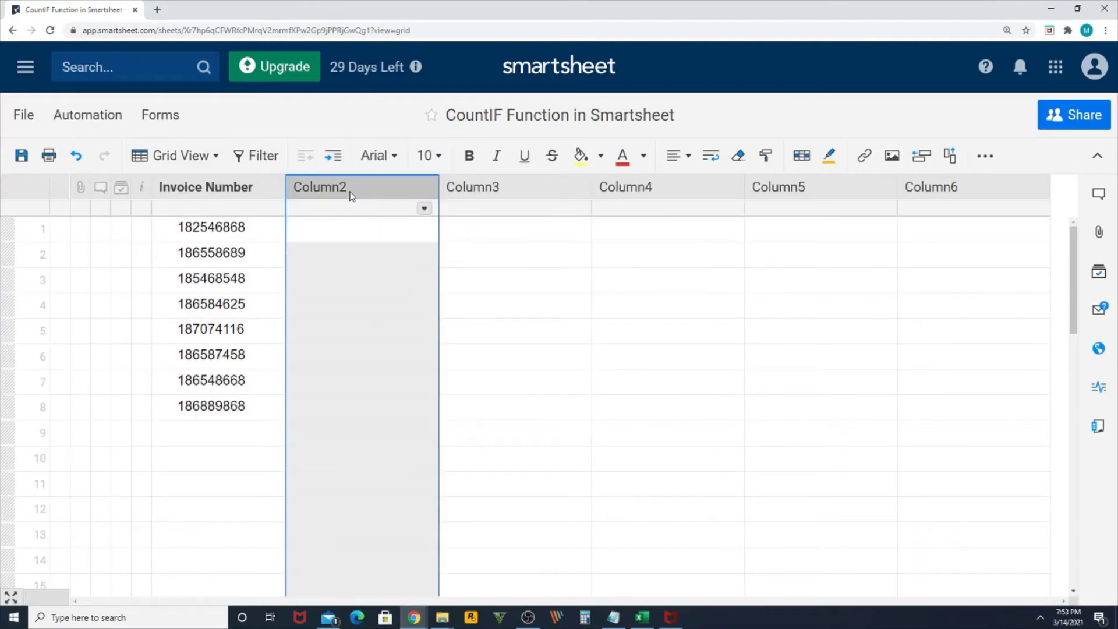
{"action": "right_click", "coordinate": [373, 190]}
{"action": "left_click", "coordinate": [506, 485]}
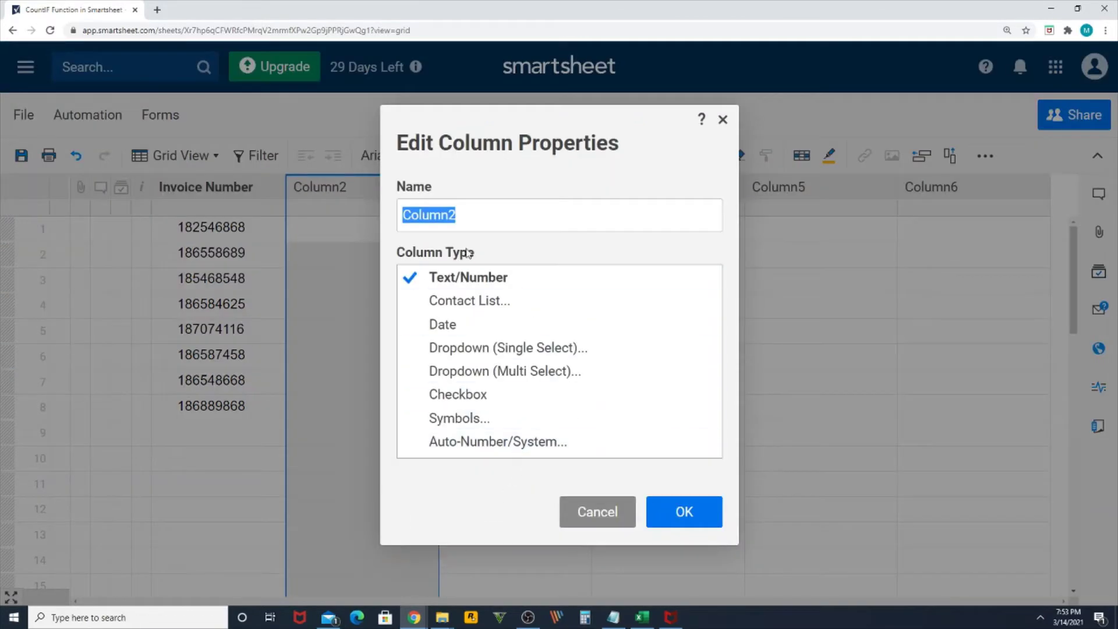
{"action": "type", "text": "Helper"}
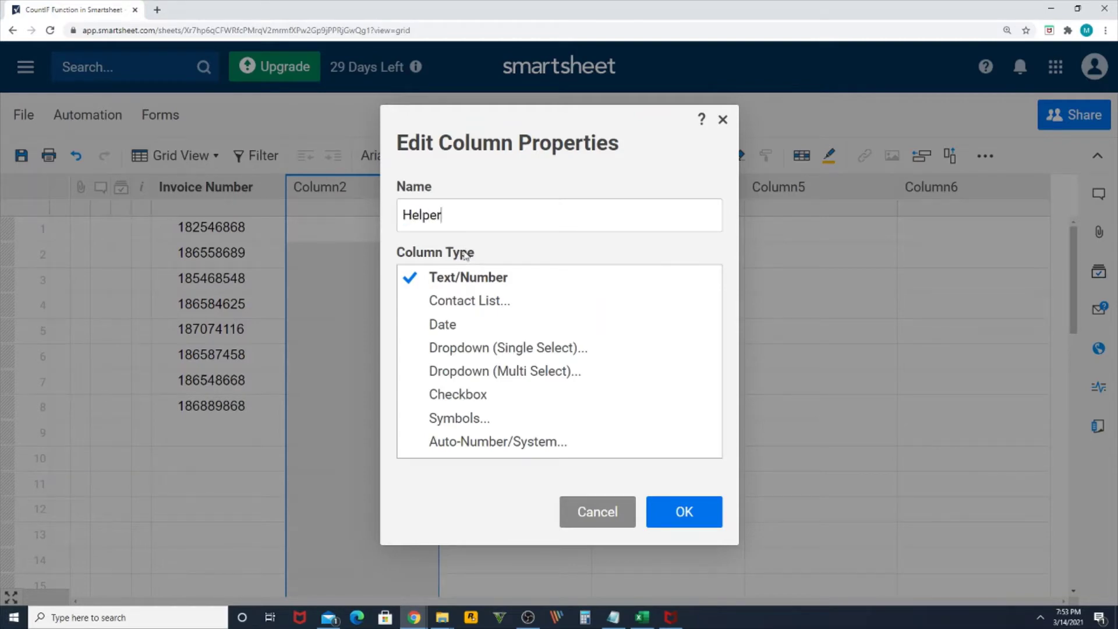
{"action": "left_click", "coordinate": [697, 512]}
{"action": "left_click", "coordinate": [355, 231]}
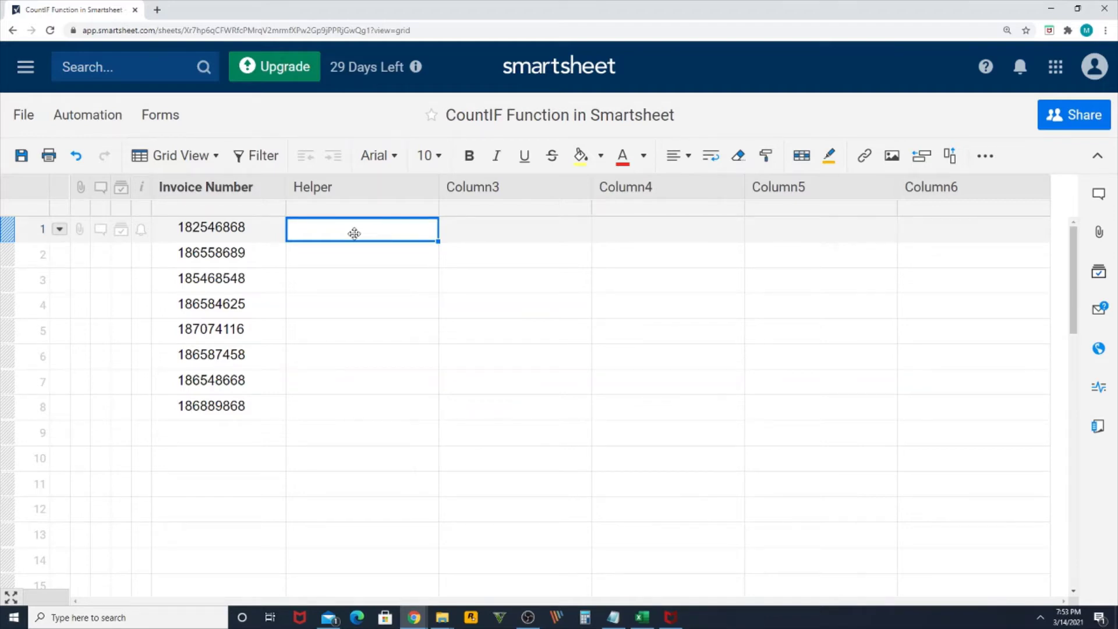
- Begin a =COUNTIF([ formula in Helper row 1, leaving it unfinished as #UNPARSEABLE
{"action": "type", "text": "=cou"}
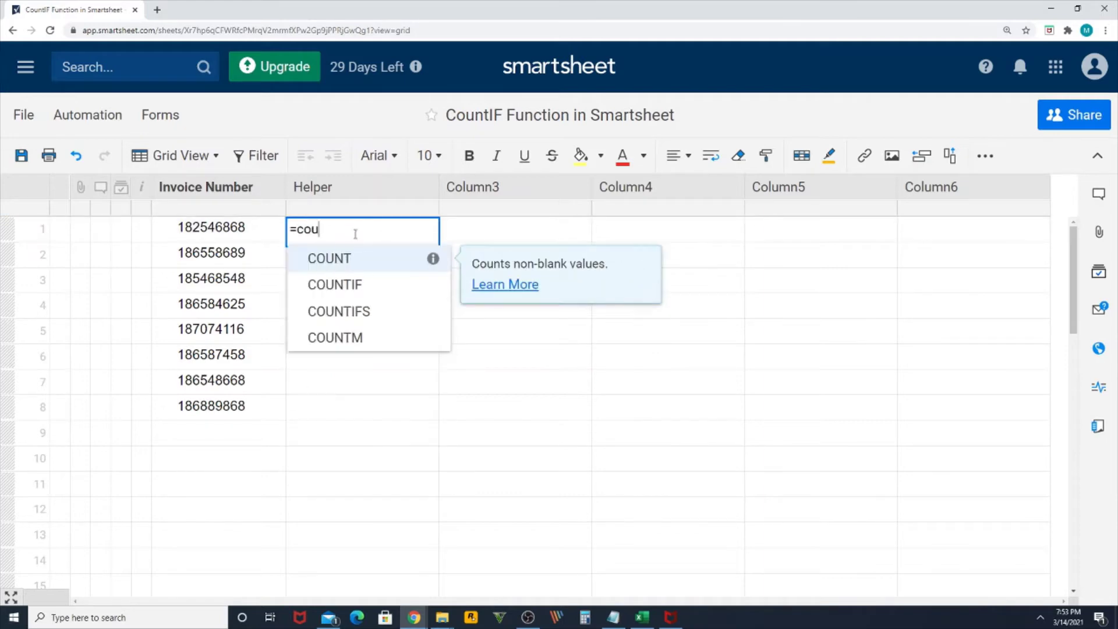
{"action": "type", "text": "ntif"}
{"action": "key", "text": "Down"}
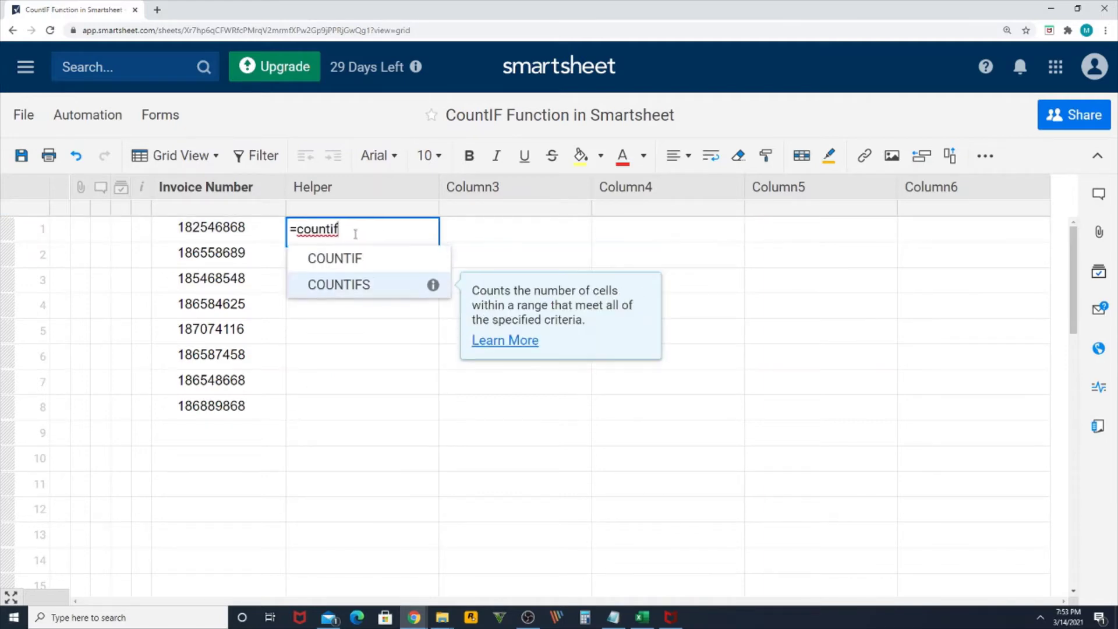
{"action": "key", "text": "Up"}
{"action": "key", "text": "Return"}
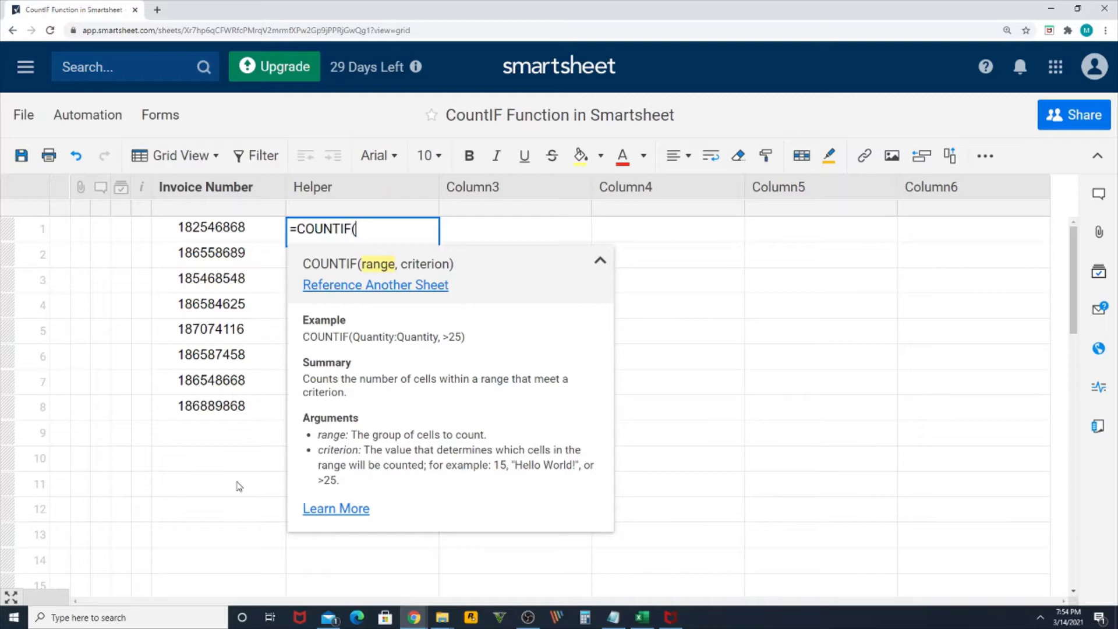
{"action": "type", "text": "["}
{"action": "key", "text": "shift+Tab"}
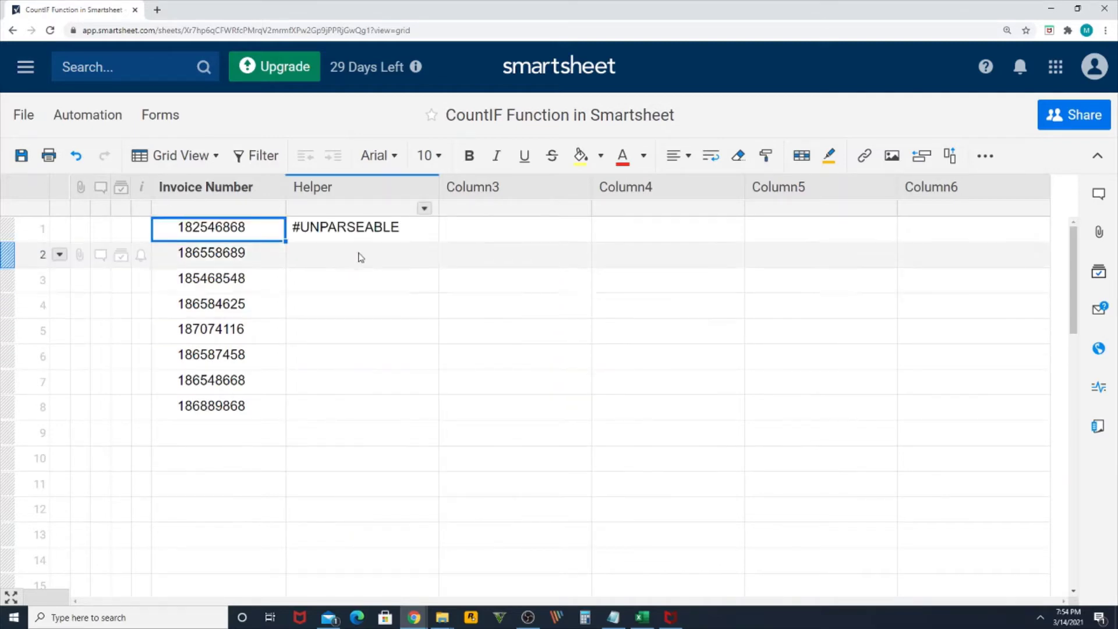
{"action": "left_click", "coordinate": [357, 232]}
{"action": "double_click", "coordinate": [357, 232]}
{"action": "left_click", "coordinate": [360, 229]}
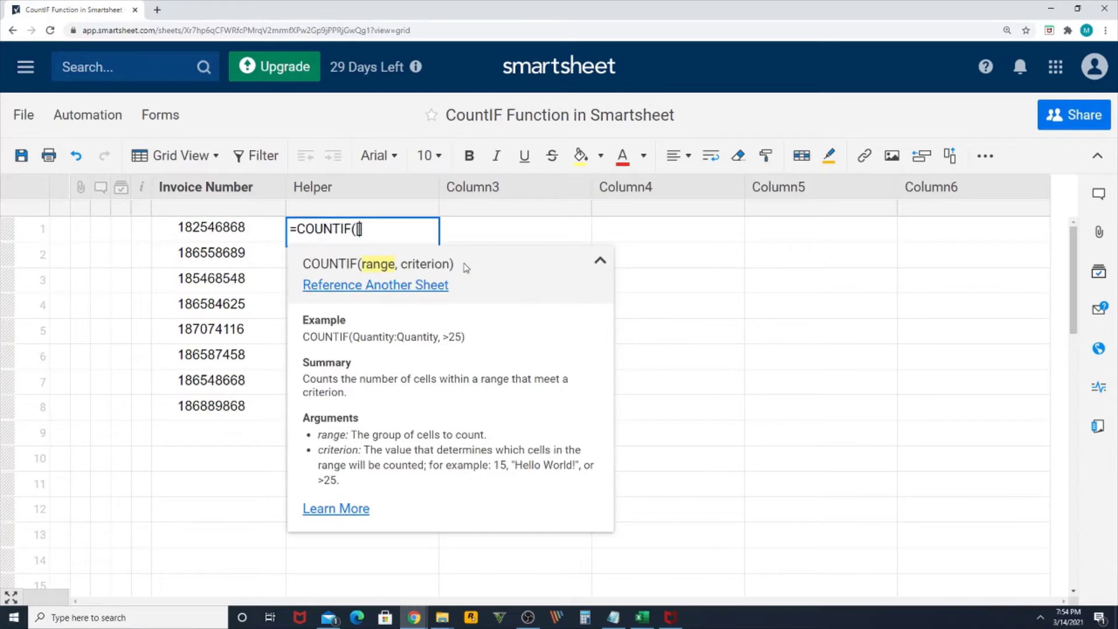
{"action": "type", "text": "Invoice Number"}
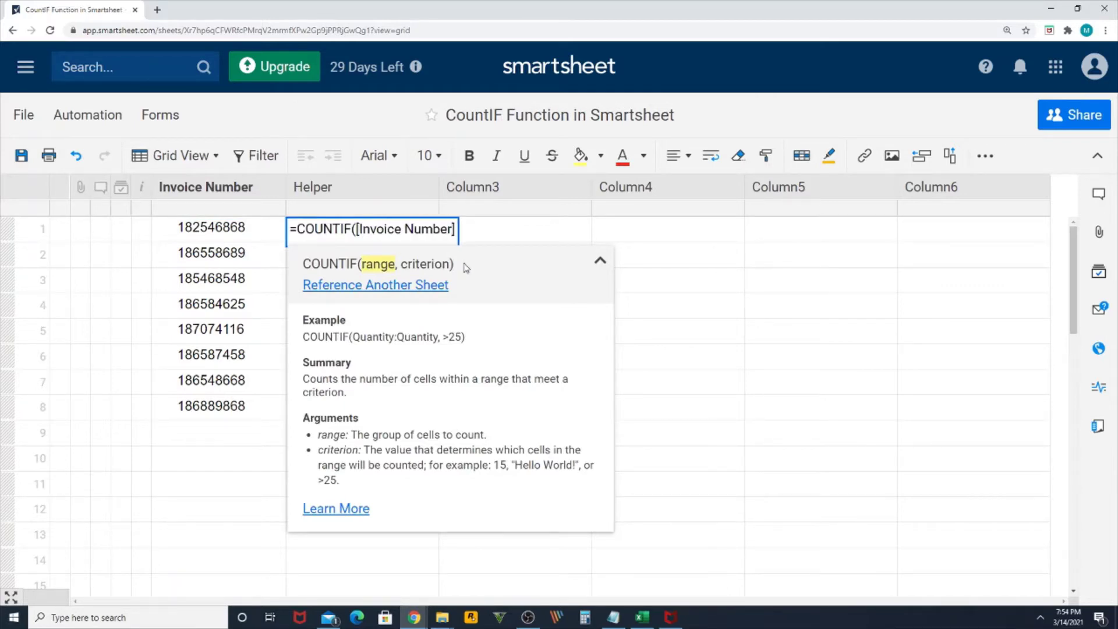
{"action": "type", "text": "]"}
{"action": "type", "text": ":"}
{"action": "type", "text": "[]"}
{"action": "type", "text": "Invoice Num"}
{"action": "type", "text": "ber"}
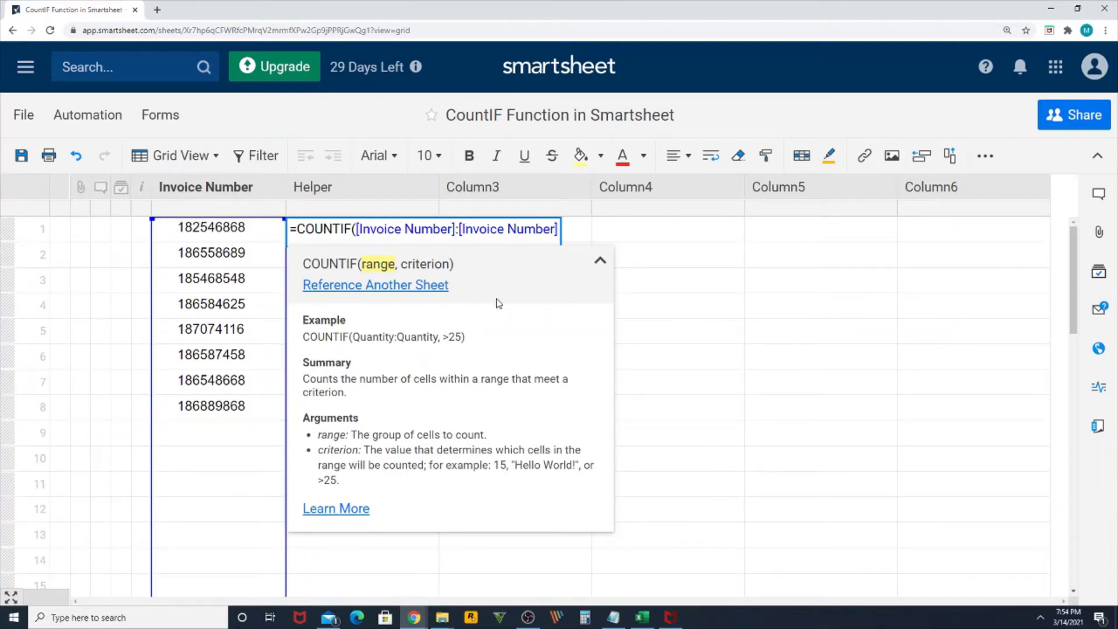
{"action": "type", "text": ","}
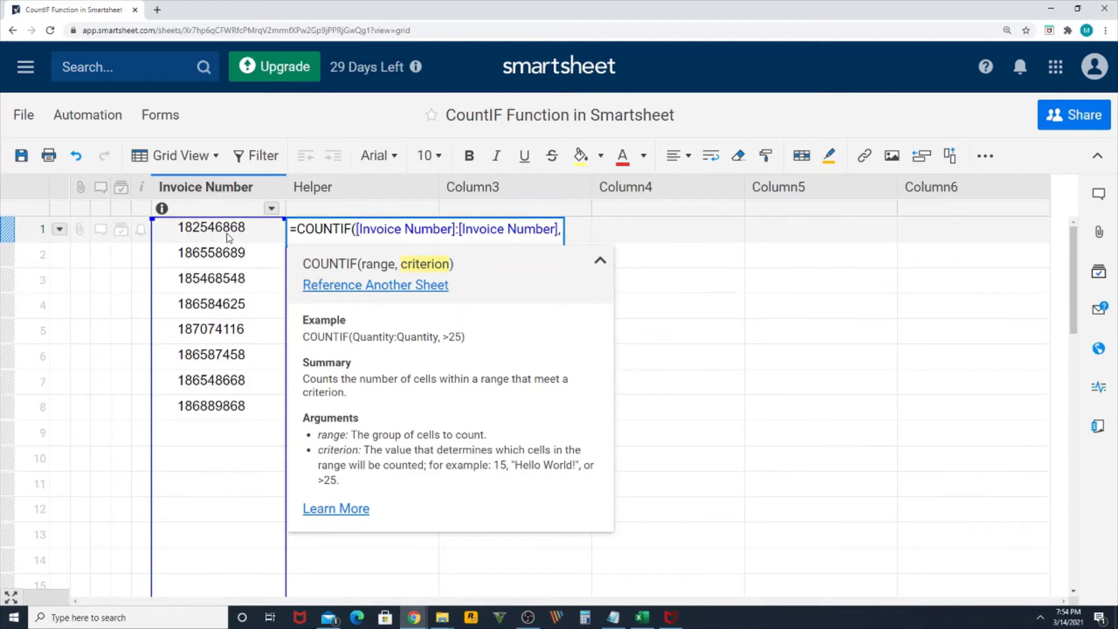
{"action": "left_click", "coordinate": [230, 236]}
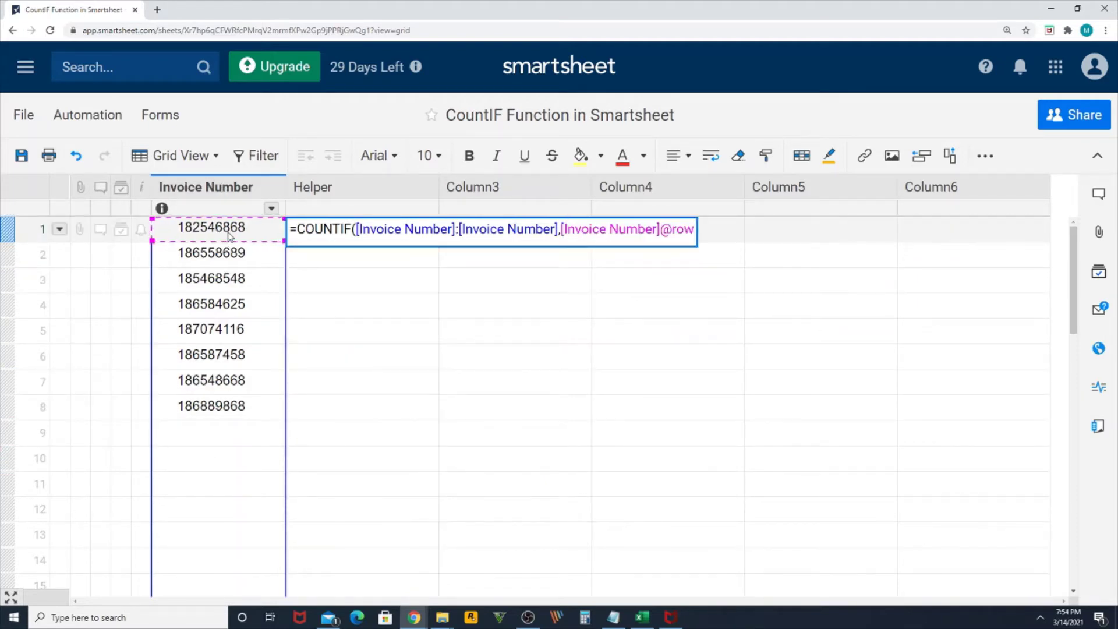
{"action": "type", "text": ")"}
{"action": "key", "text": "Return"}
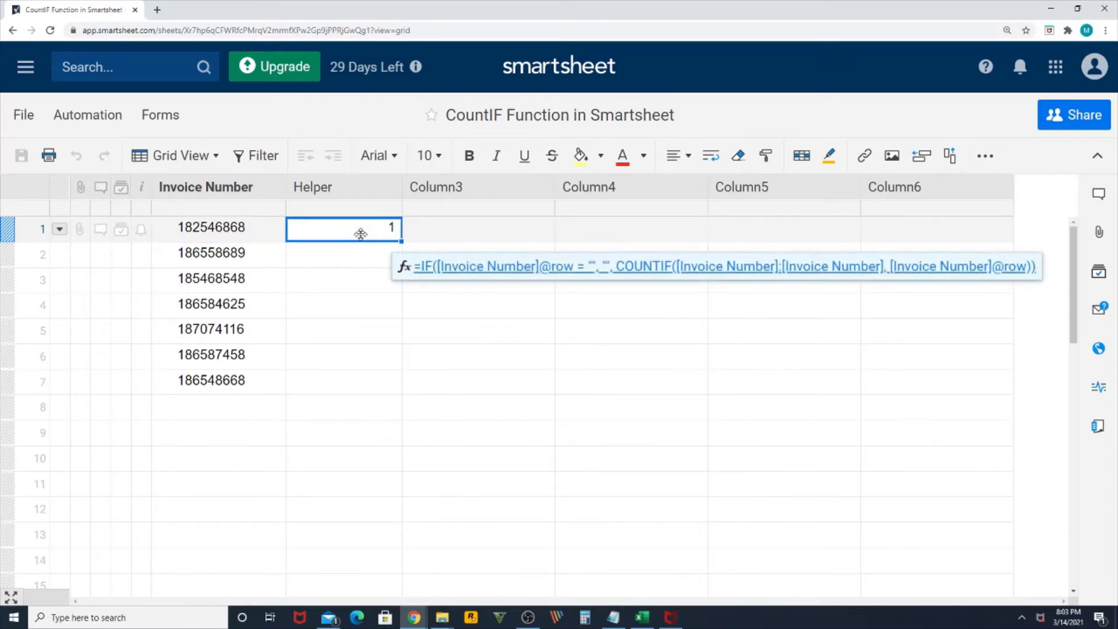
- Copy invoice 182546868 from row 1 and paste it into row 8
{"action": "left_click", "coordinate": [224, 234]}
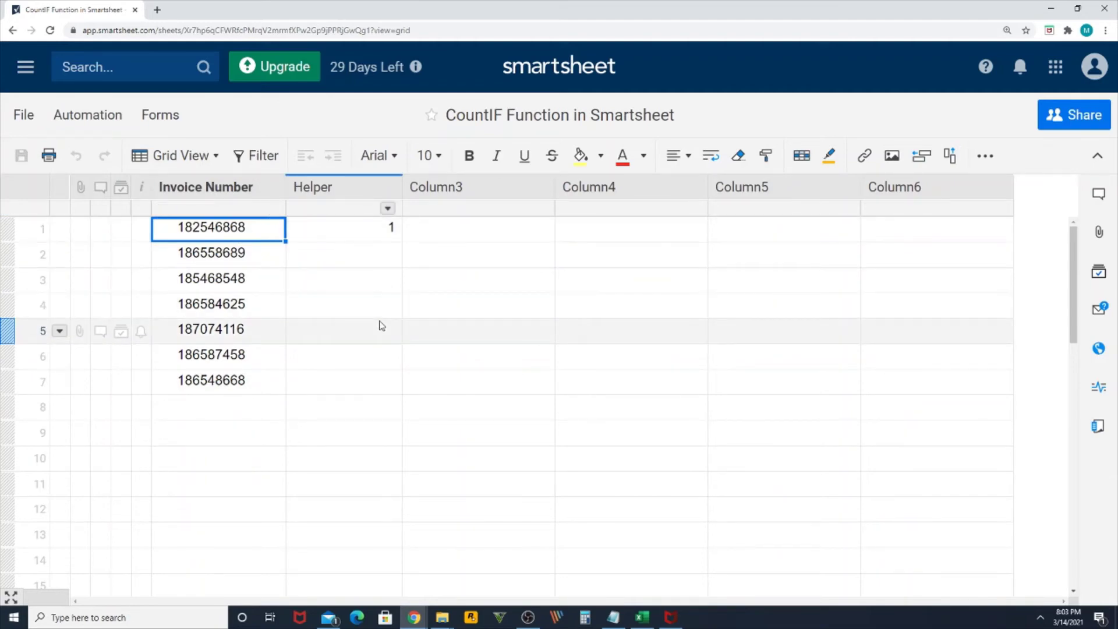
{"action": "double_click", "coordinate": [258, 234]}
{"action": "key", "text": "ctrl+a"}
{"action": "key", "text": "ctrl+c"}
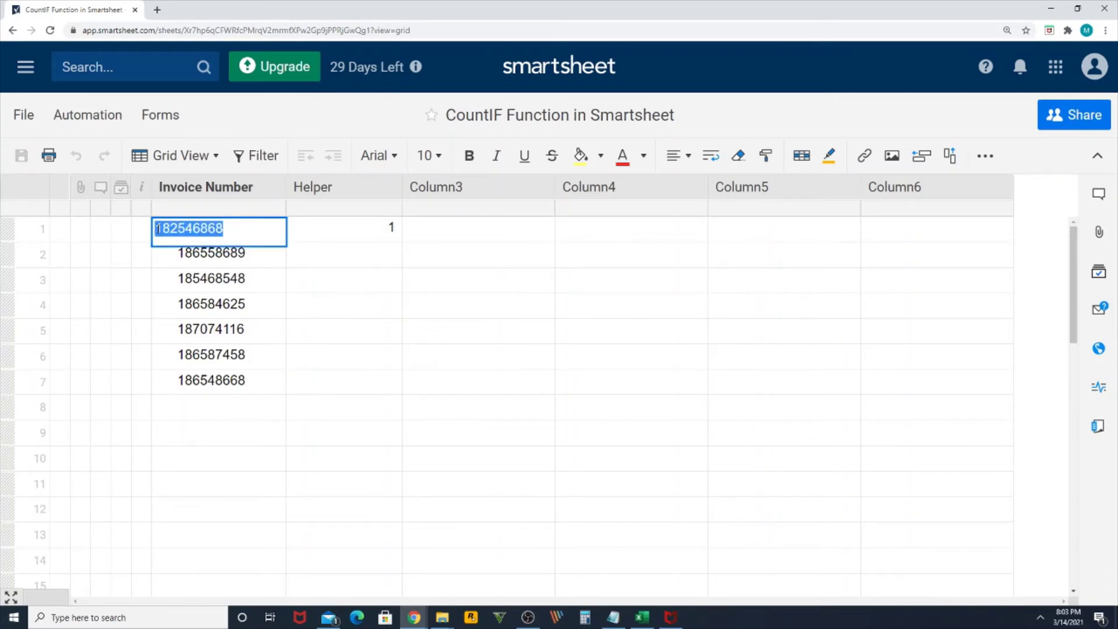
{"action": "left_click", "coordinate": [269, 355]}
{"action": "double_click", "coordinate": [245, 400]}
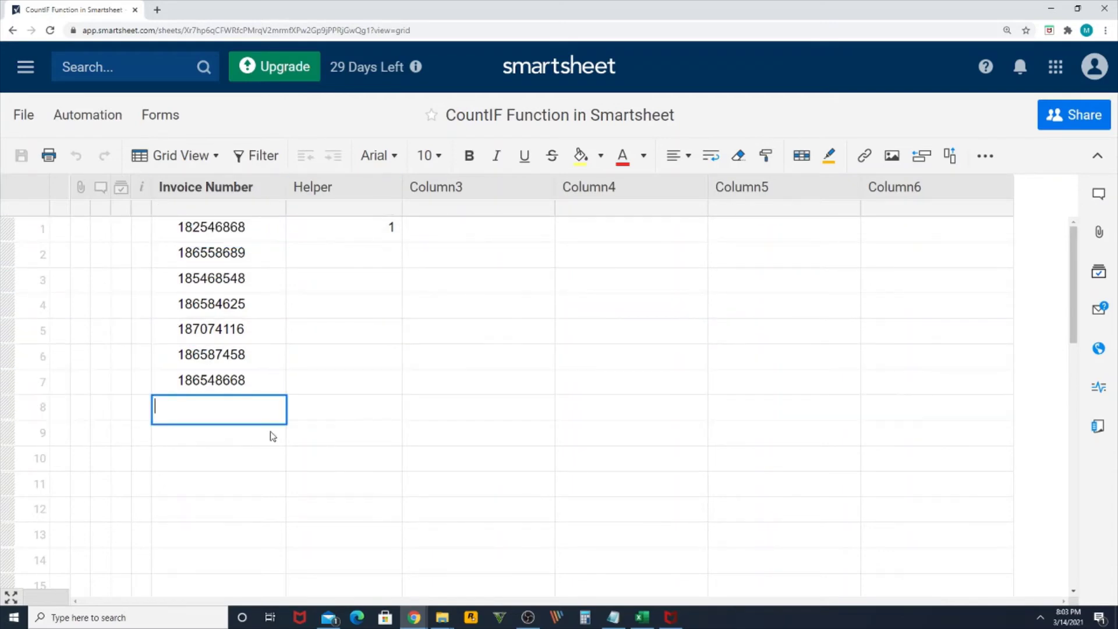
{"action": "key", "text": "ctrl+v"}
{"action": "left_click", "coordinate": [262, 452]}
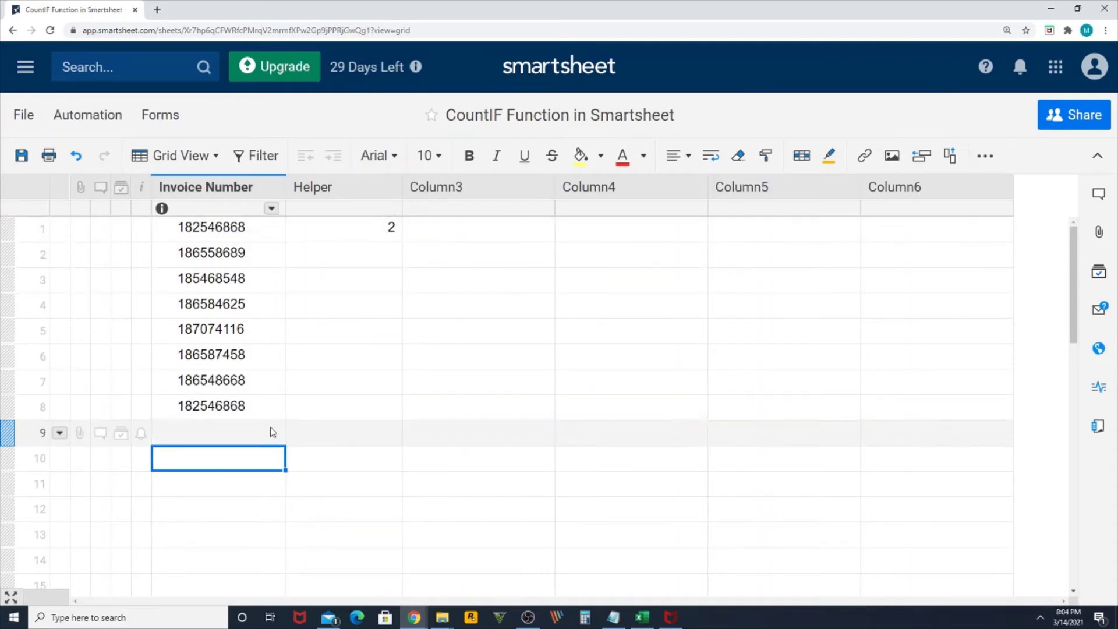
- Paste 182546868 into rows 9 and 10, raising Helper row 1's count to 4
{"action": "left_click", "coordinate": [257, 433]}
{"action": "key", "text": "ctrl+v"}
{"action": "key", "text": "Down"}
{"action": "key", "text": "Down"}
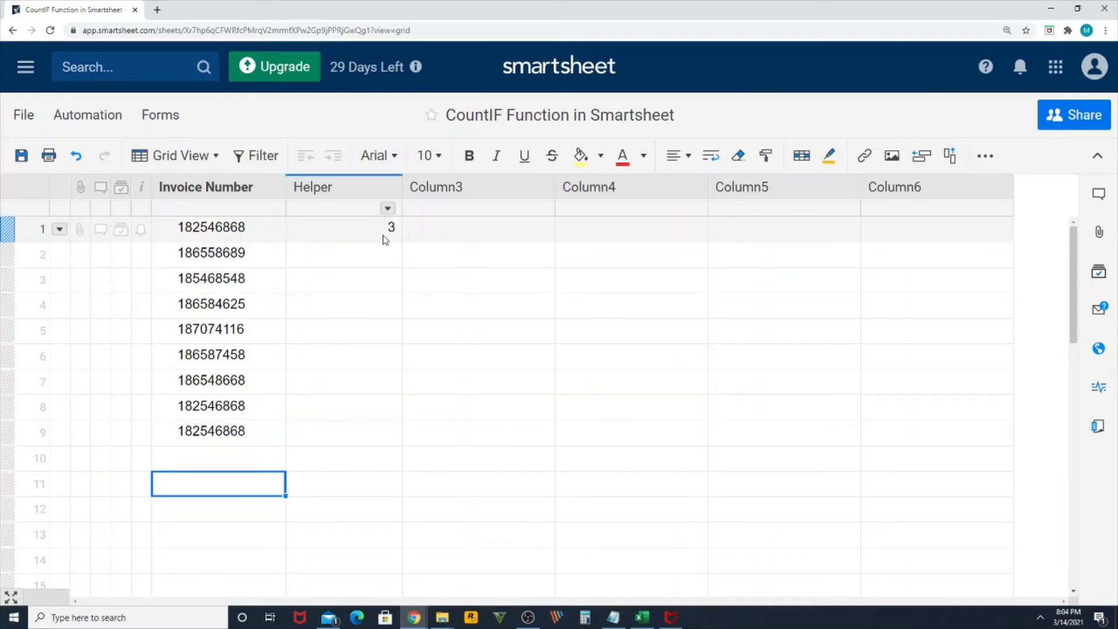
{"action": "left_click", "coordinate": [385, 236]}
{"action": "left_click", "coordinate": [240, 434]}
{"action": "left_click", "coordinate": [239, 460]}
{"action": "key", "text": "ctrl+v"}
{"action": "left_click", "coordinate": [241, 502]}
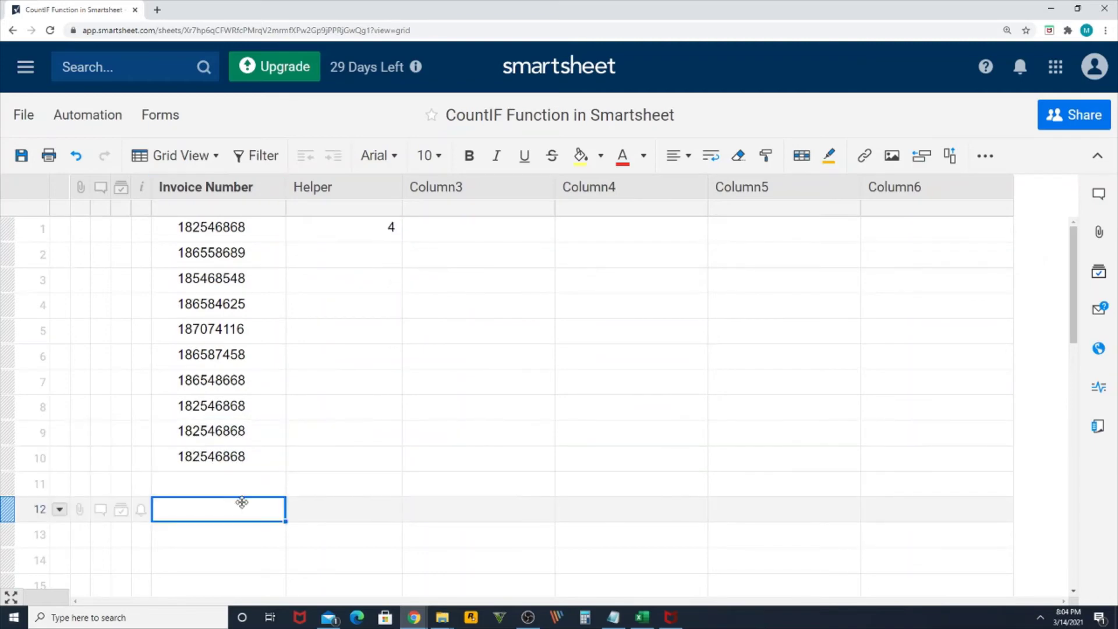
{"action": "left_click", "coordinate": [245, 238]}
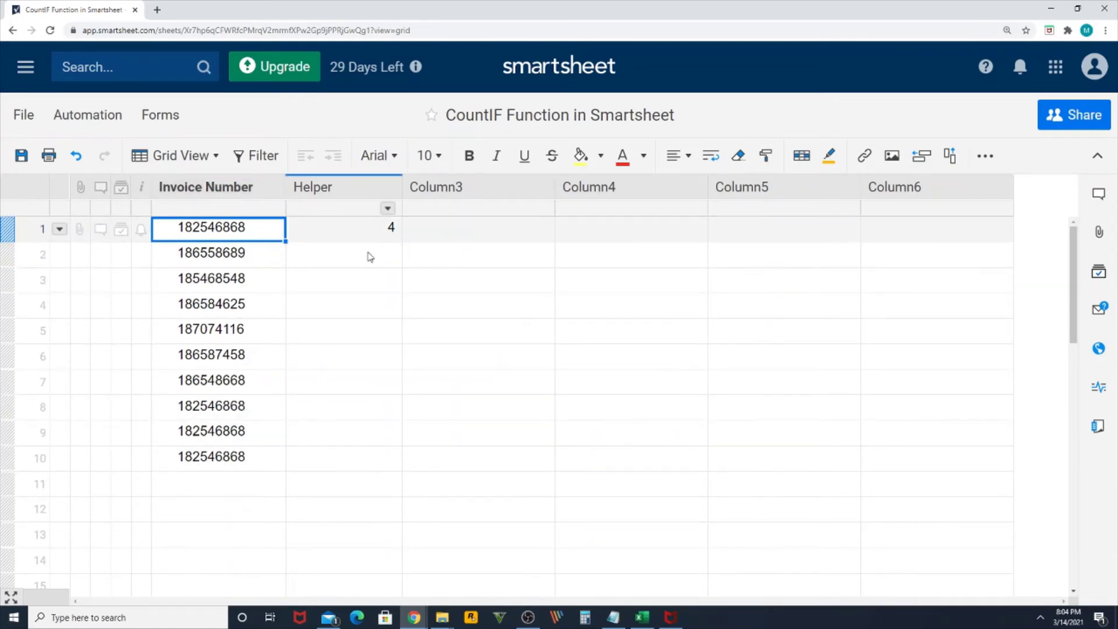
- Convert the Helper row 1 formula into a column formula for every row
{"action": "left_click", "coordinate": [352, 236]}
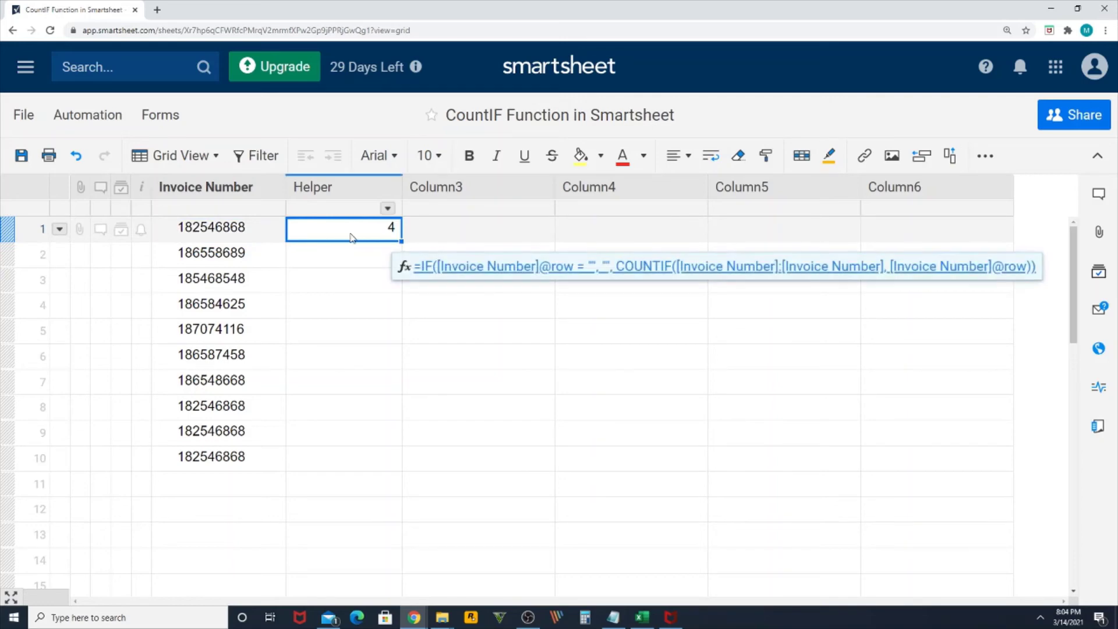
{"action": "right_click", "coordinate": [352, 236]}
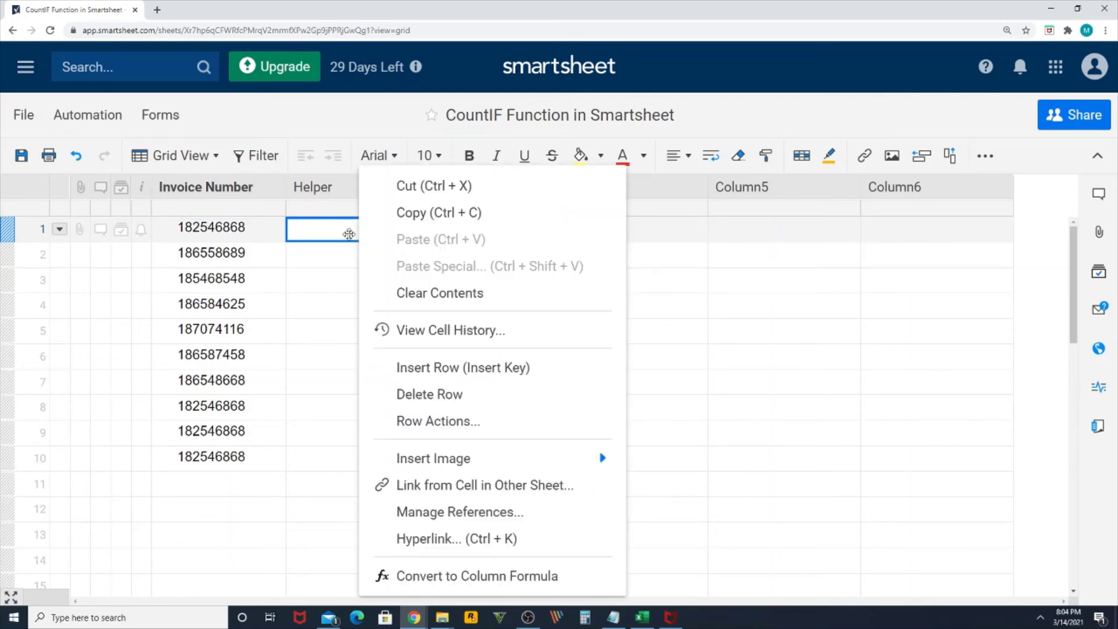
{"action": "left_click", "coordinate": [465, 576]}
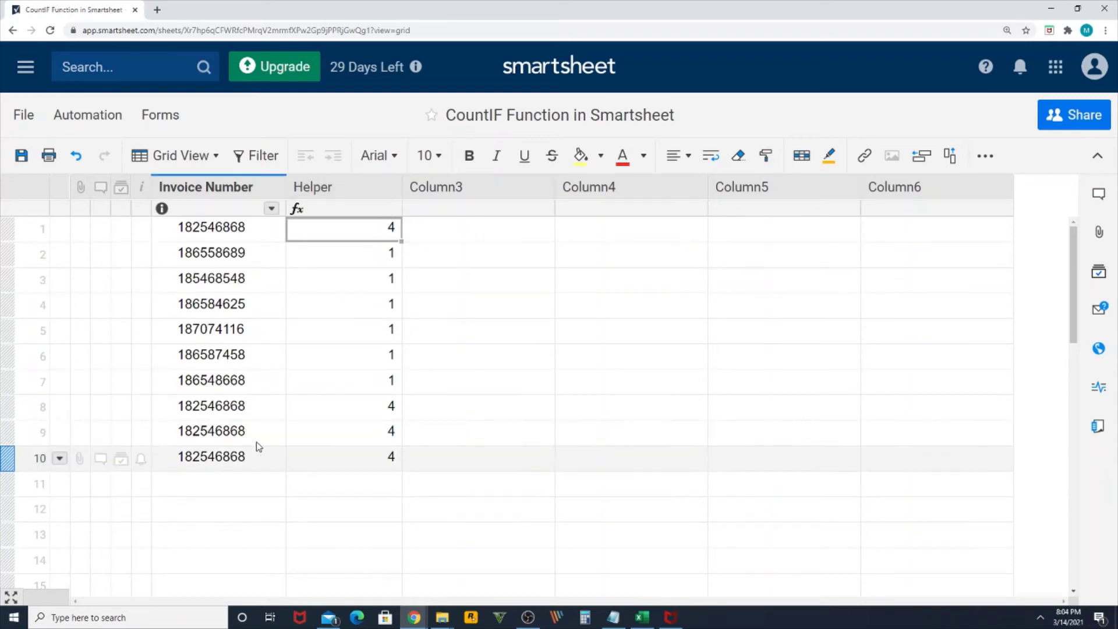
- Copy invoice 185468548 from row 3 into row 11, making both Helper counts 2
{"action": "double_click", "coordinate": [257, 283]}
{"action": "left_click_drag", "start_coordinate": [263, 278], "coordinate": [154, 280]}
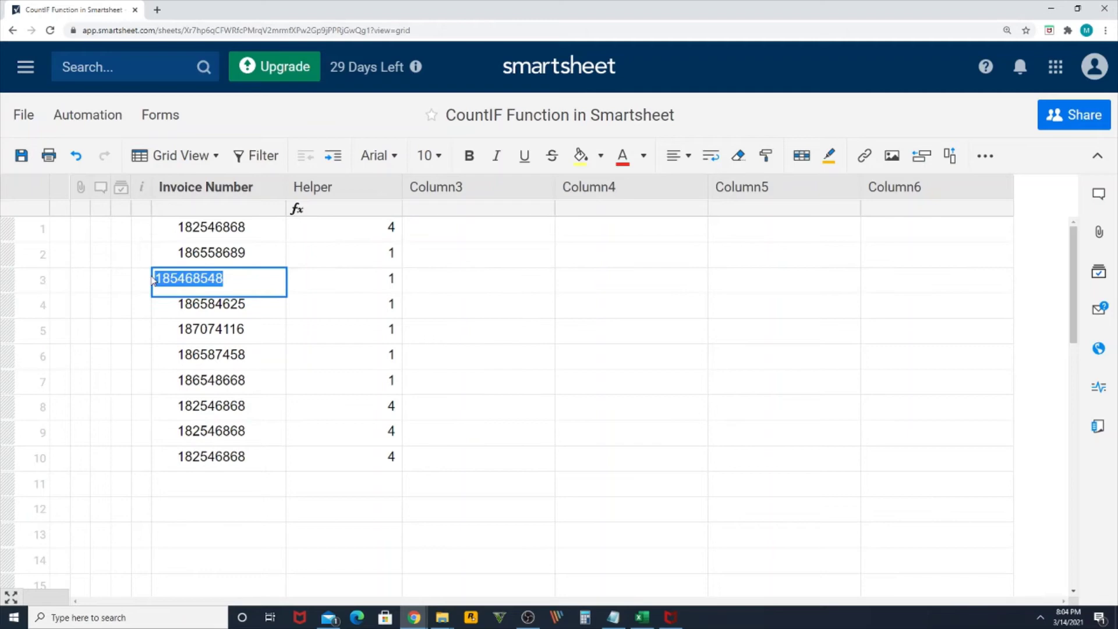
{"action": "key", "text": "ctrl+c"}
{"action": "left_click", "coordinate": [221, 406]}
{"action": "double_click", "coordinate": [243, 482]}
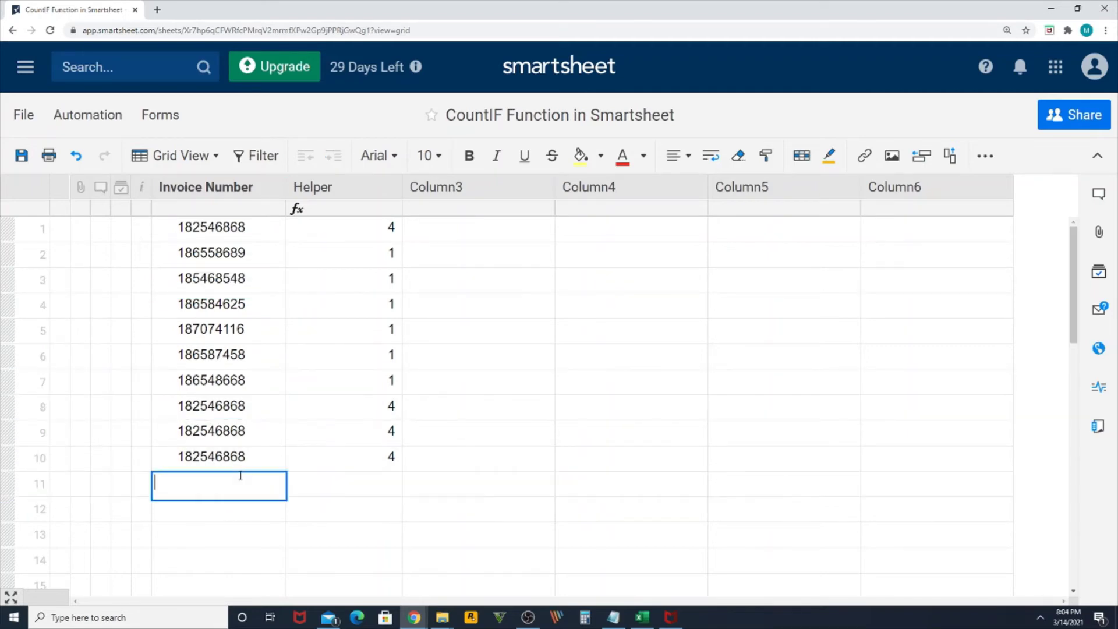
{"action": "key", "text": "ctrl+v"}
{"action": "left_click", "coordinate": [327, 536]}
{"action": "left_click", "coordinate": [372, 281]}
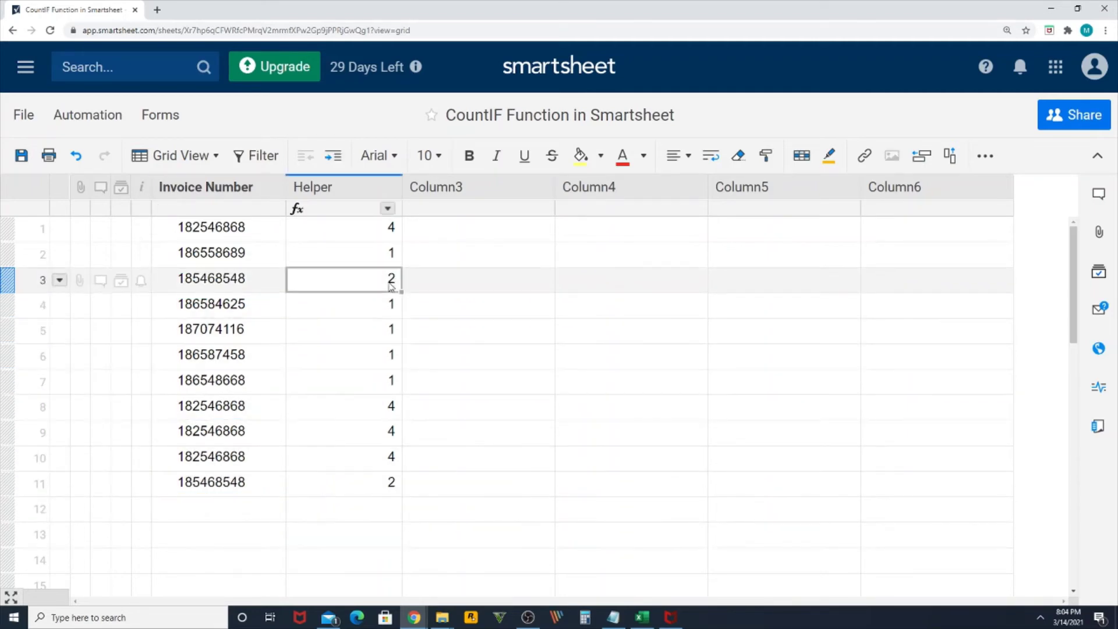
{"action": "left_click", "coordinate": [391, 481]}
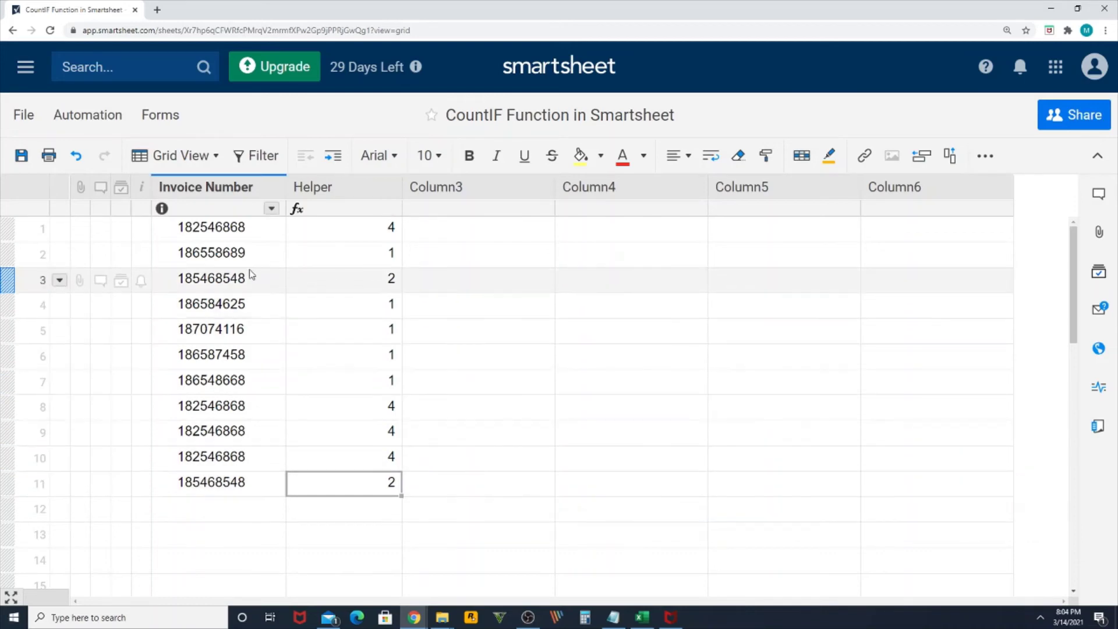
{"action": "left_click", "coordinate": [454, 322]}
- Drag the Helper column's edge to make it narrower
{"action": "left_click", "coordinate": [365, 189]}
{"action": "left_click_drag", "start_coordinate": [401, 187], "coordinate": [357, 186]}
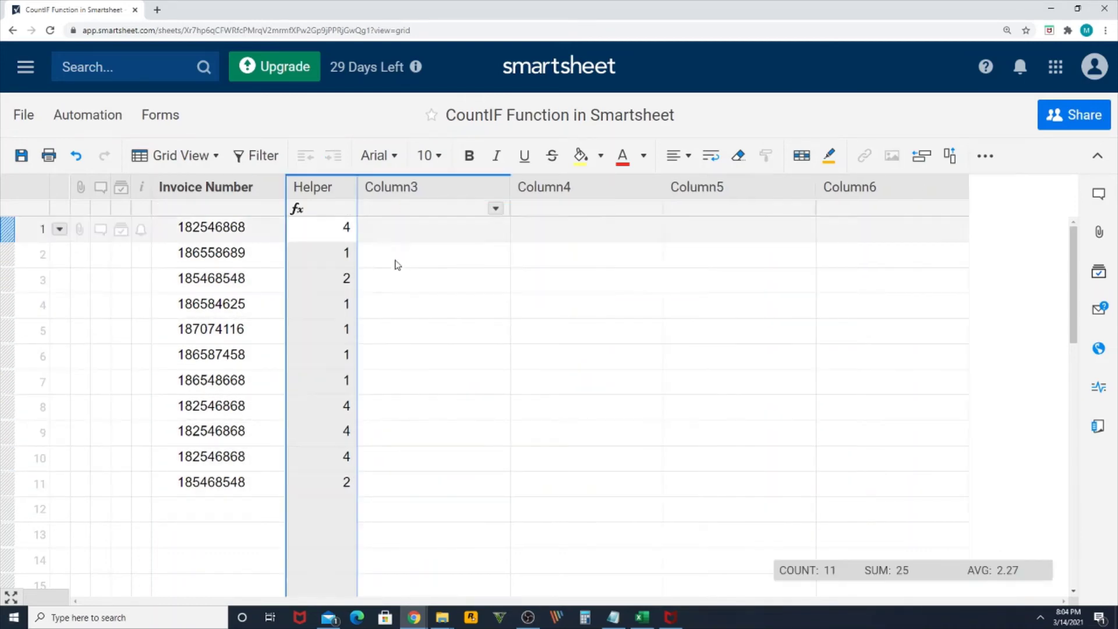
{"action": "left_click", "coordinate": [467, 412]}
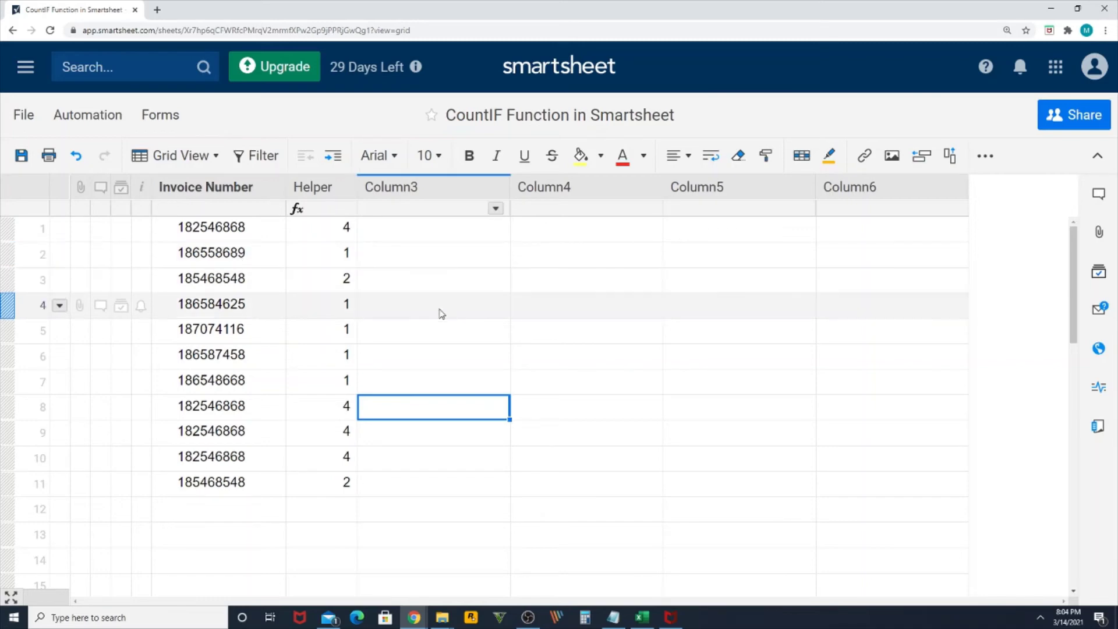
- Add a conditional formatting rule with the custom condition Helper is greater than 1
{"action": "left_click", "coordinate": [802, 162]}
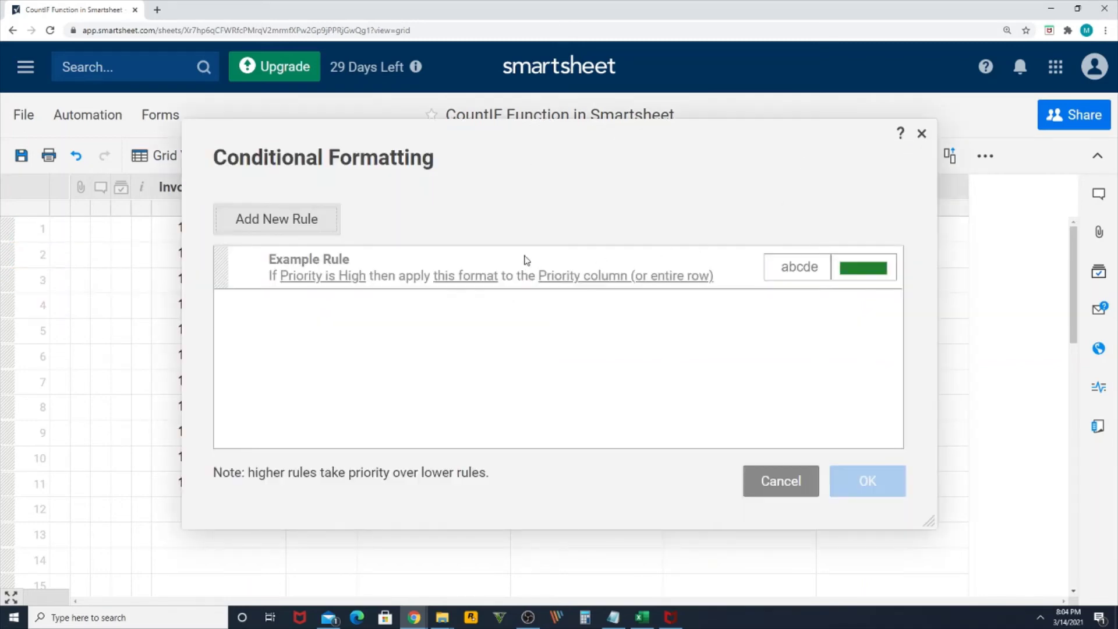
{"action": "left_click", "coordinate": [303, 219]}
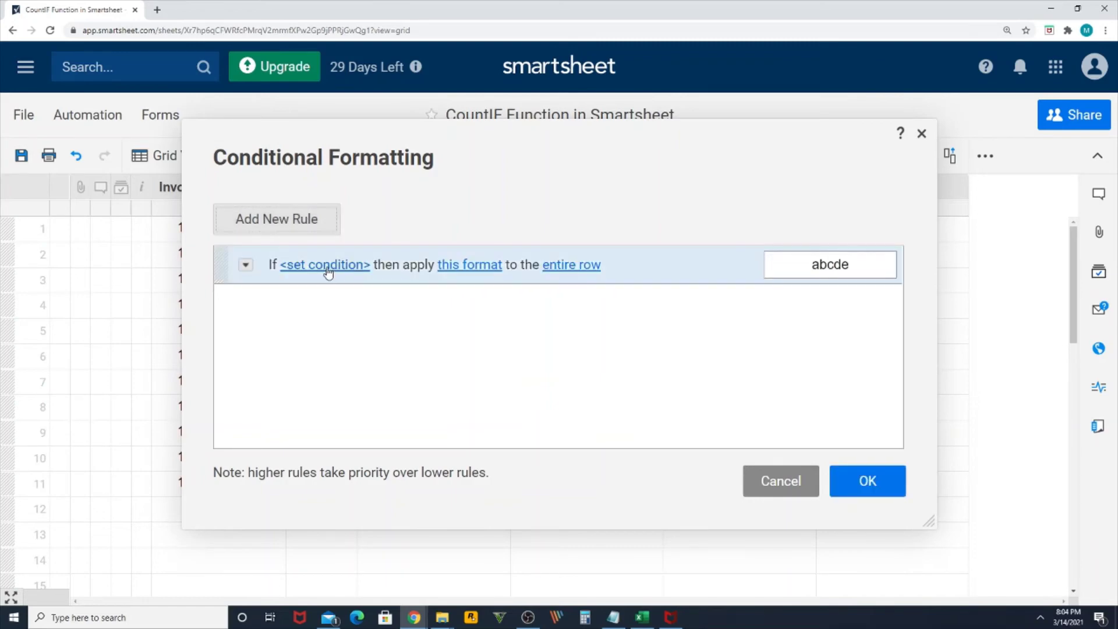
{"action": "left_click", "coordinate": [326, 268]}
{"action": "left_click", "coordinate": [229, 253]}
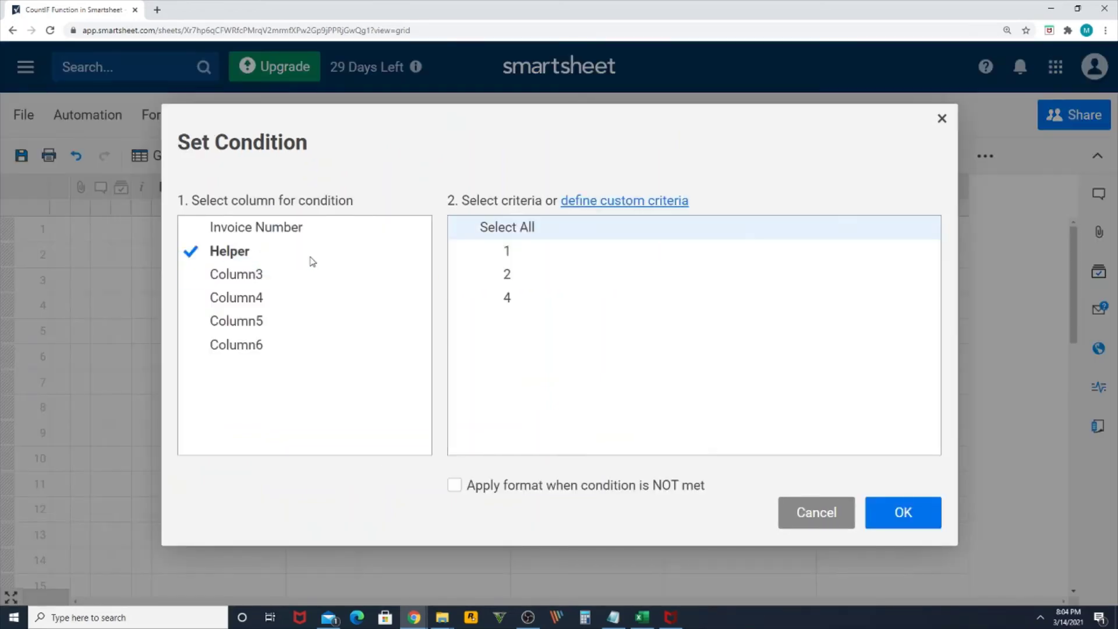
{"action": "left_click", "coordinate": [610, 206]}
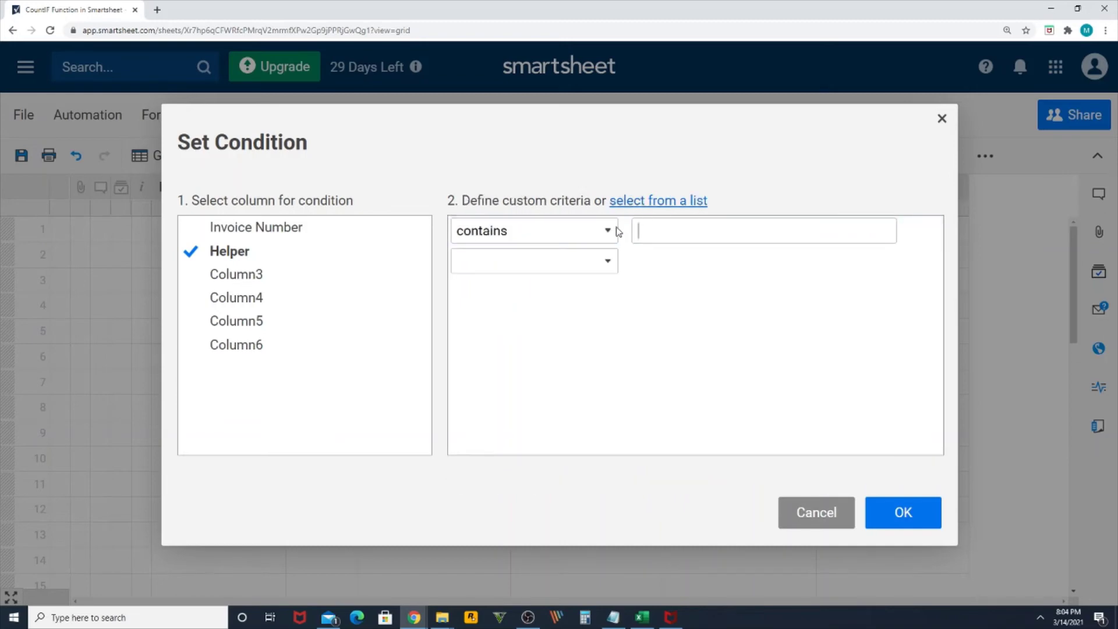
{"action": "left_click", "coordinate": [604, 233]}
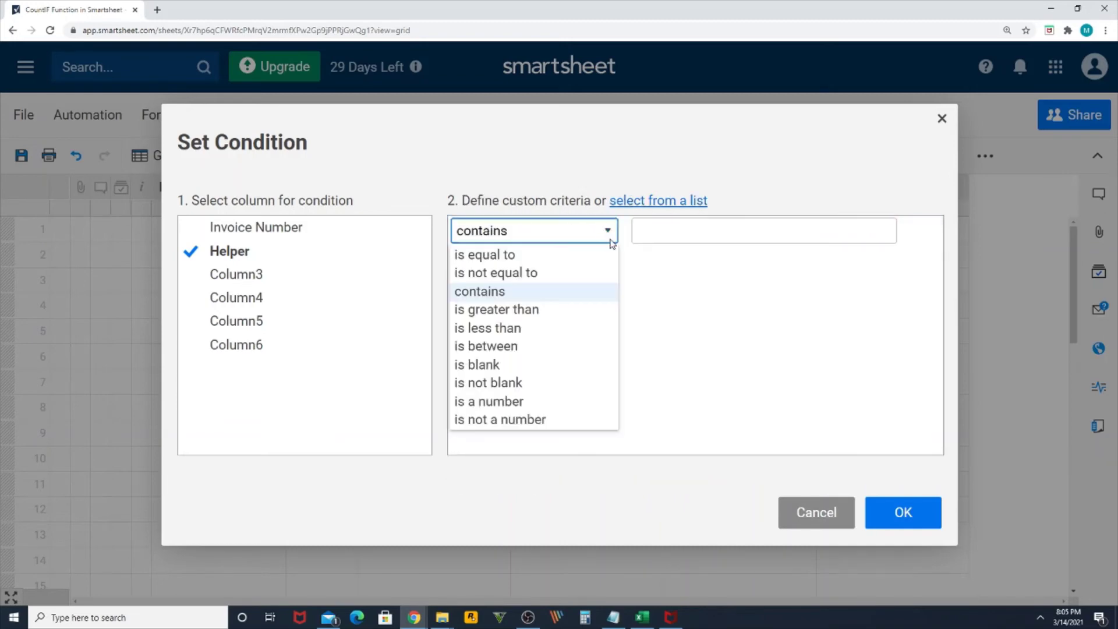
{"action": "left_click", "coordinate": [505, 311]}
{"action": "left_click", "coordinate": [665, 239]}
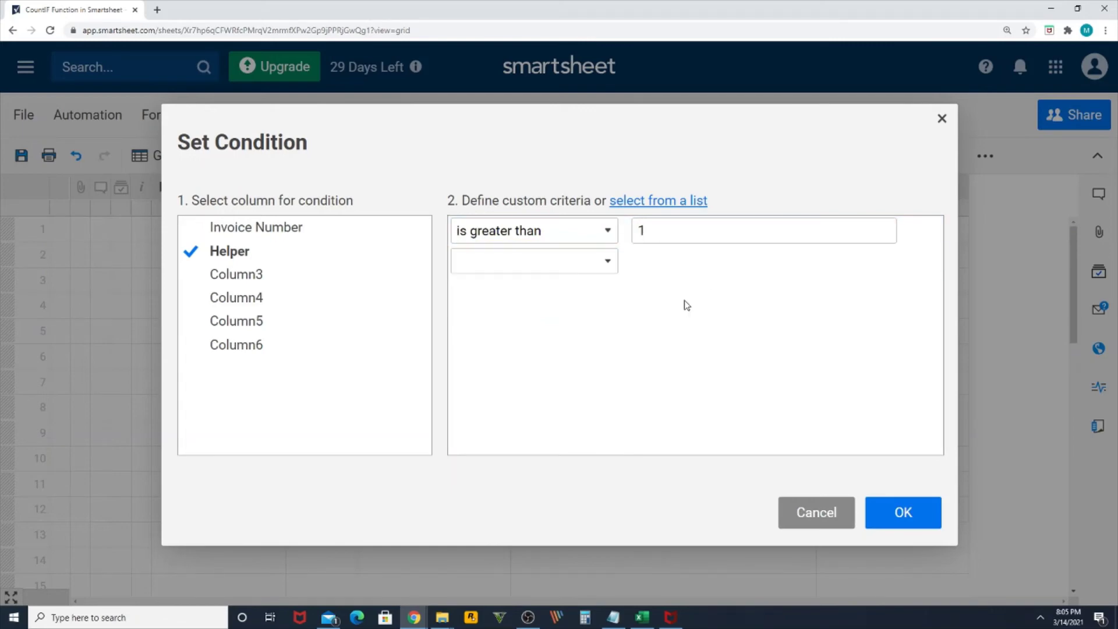
{"action": "left_click", "coordinate": [907, 517]}
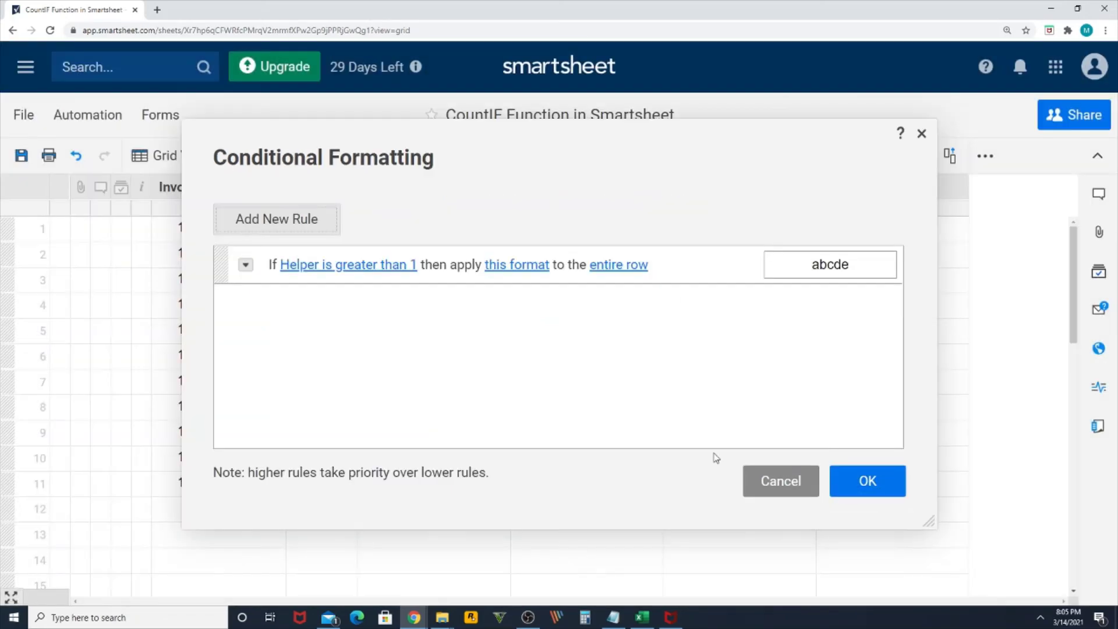
- Set the rule's format to a yellow background fill
{"action": "left_click", "coordinate": [518, 265]}
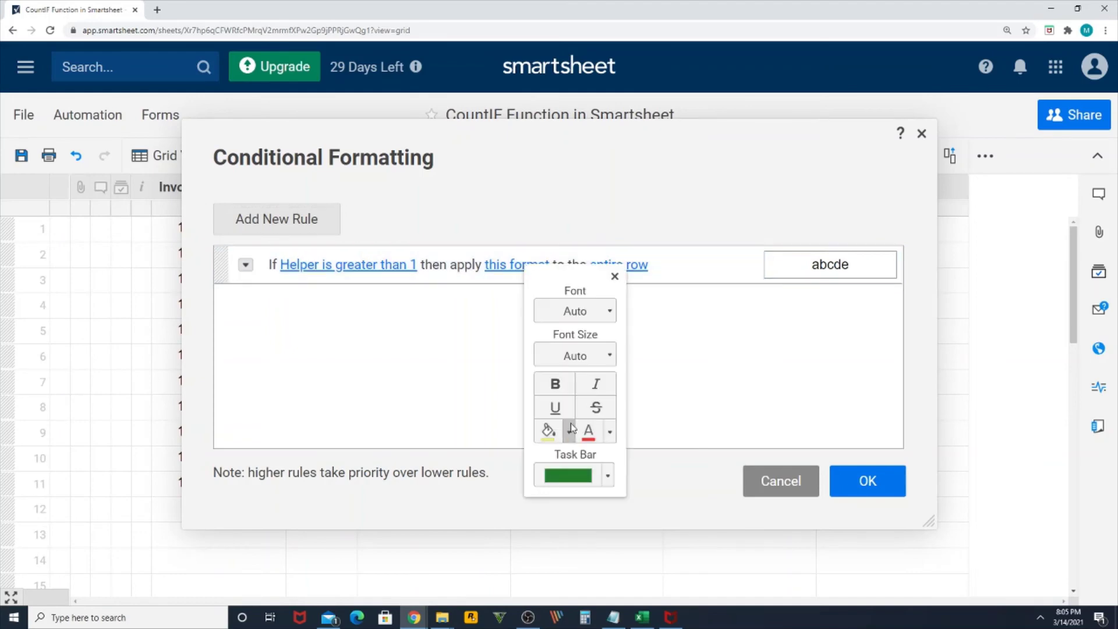
{"action": "left_click", "coordinate": [570, 433]}
{"action": "left_click", "coordinate": [670, 455]}
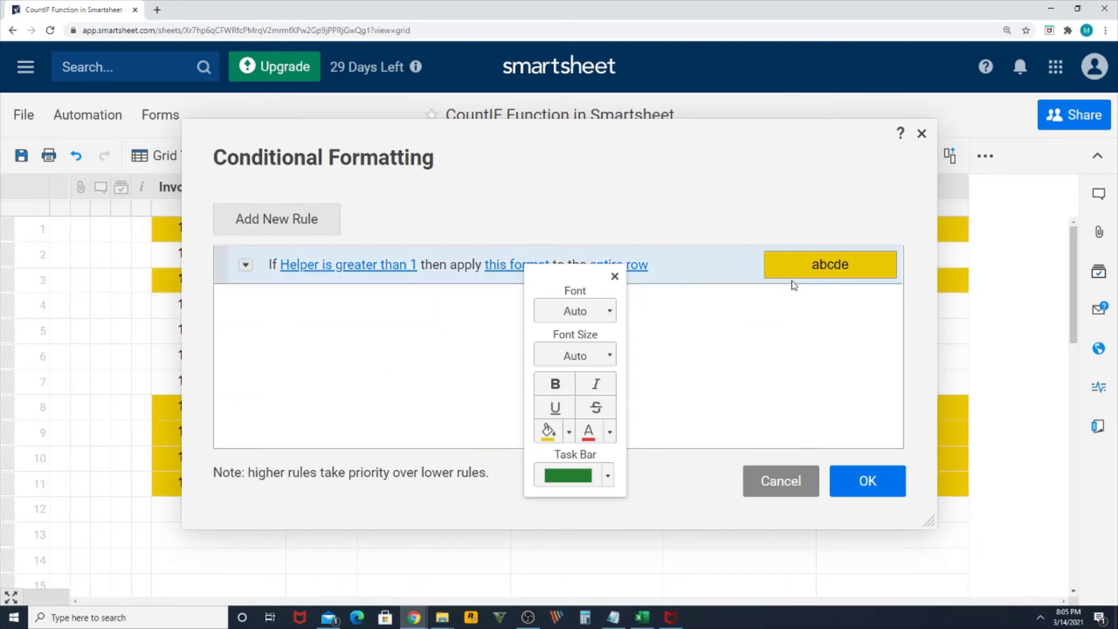
{"action": "left_click", "coordinate": [732, 343]}
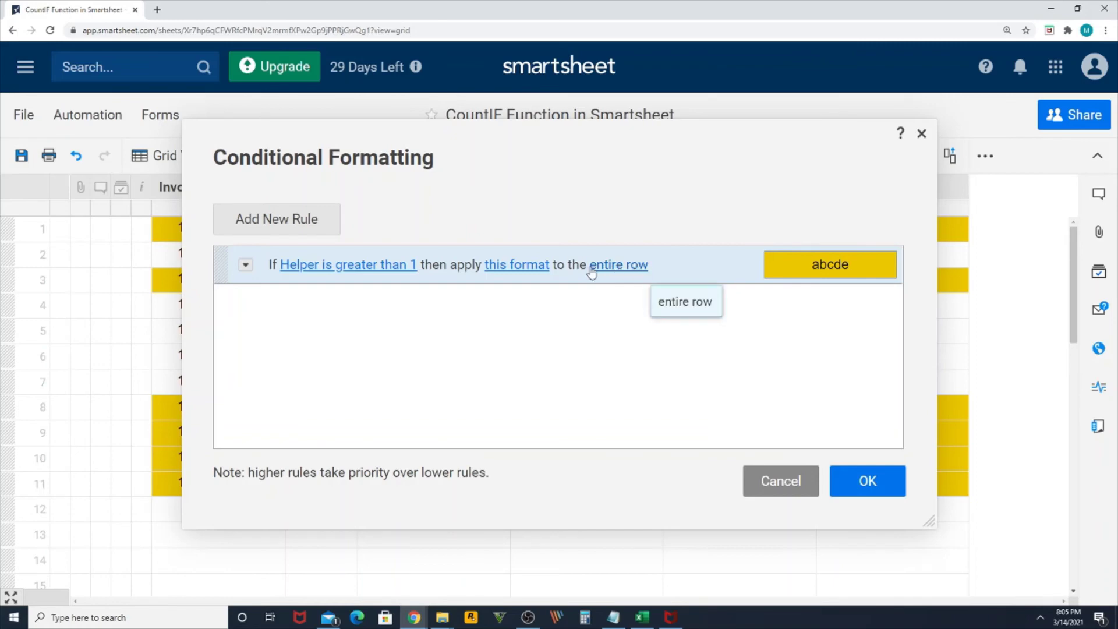
- Apply the format to the Invoice Number column only instead of the entire row, and save the rule
{"action": "left_click", "coordinate": [626, 268]}
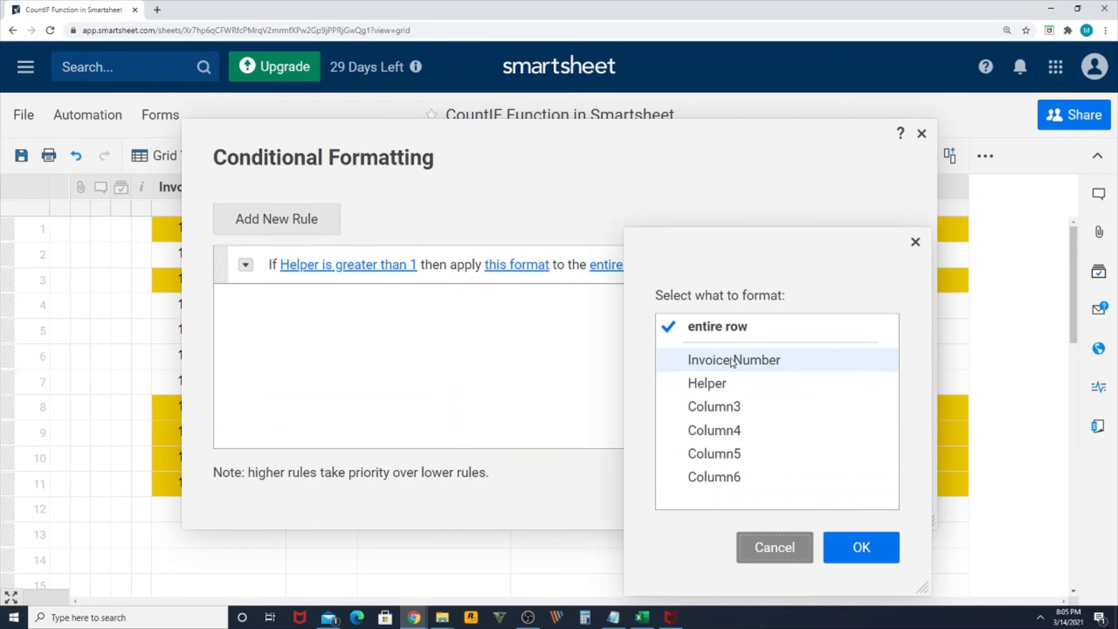
{"action": "left_click", "coordinate": [733, 362]}
{"action": "left_click", "coordinate": [863, 550]}
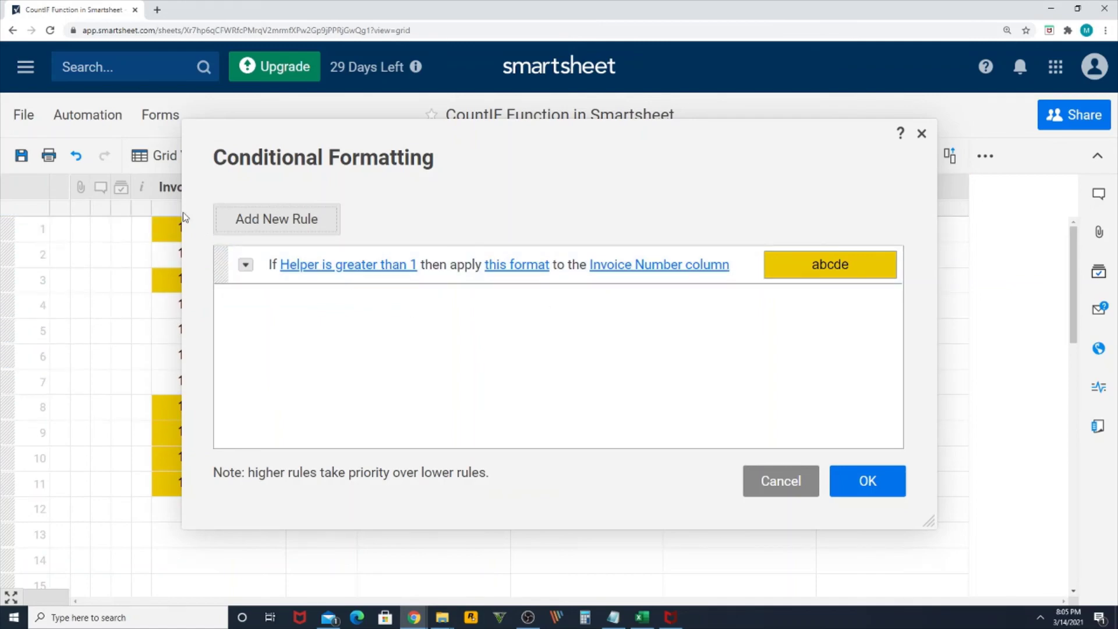
{"action": "left_click", "coordinate": [844, 487]}
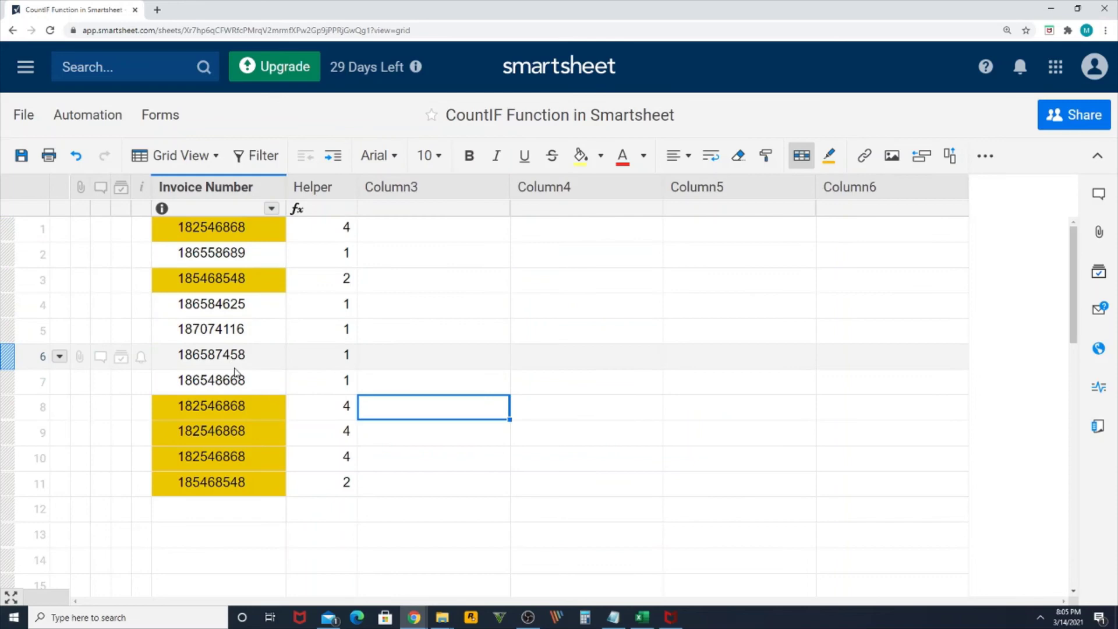
- Copy invoice 187074116 from row 5 into row 12, turning both rows yellow
{"action": "double_click", "coordinate": [244, 332]}
{"action": "key", "text": "ctrl+c"}
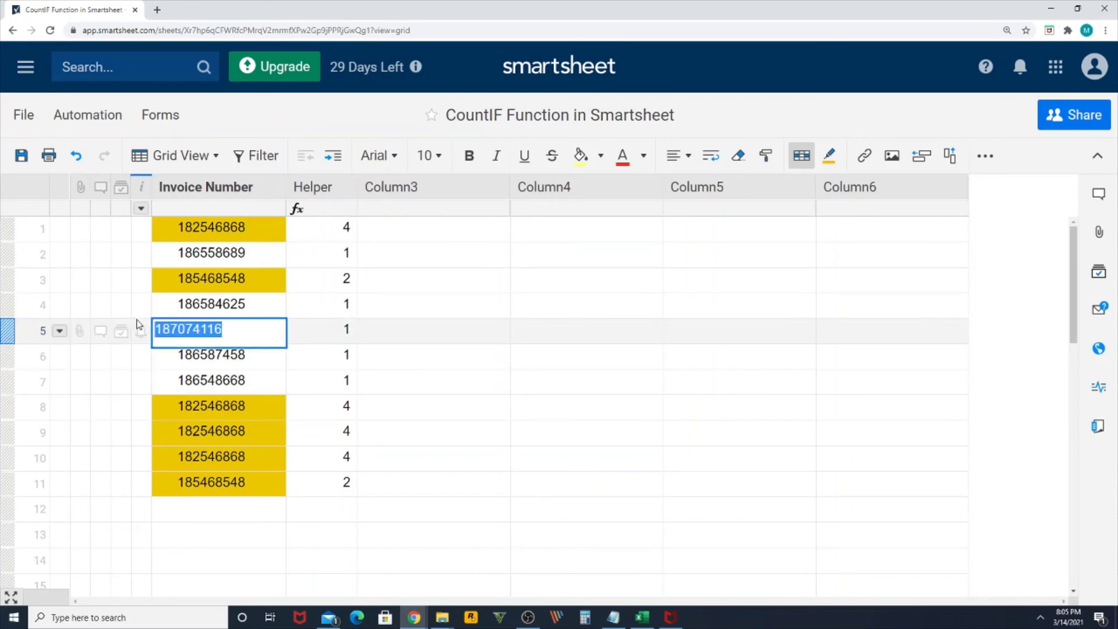
{"action": "left_click", "coordinate": [394, 332]}
{"action": "double_click", "coordinate": [232, 511]}
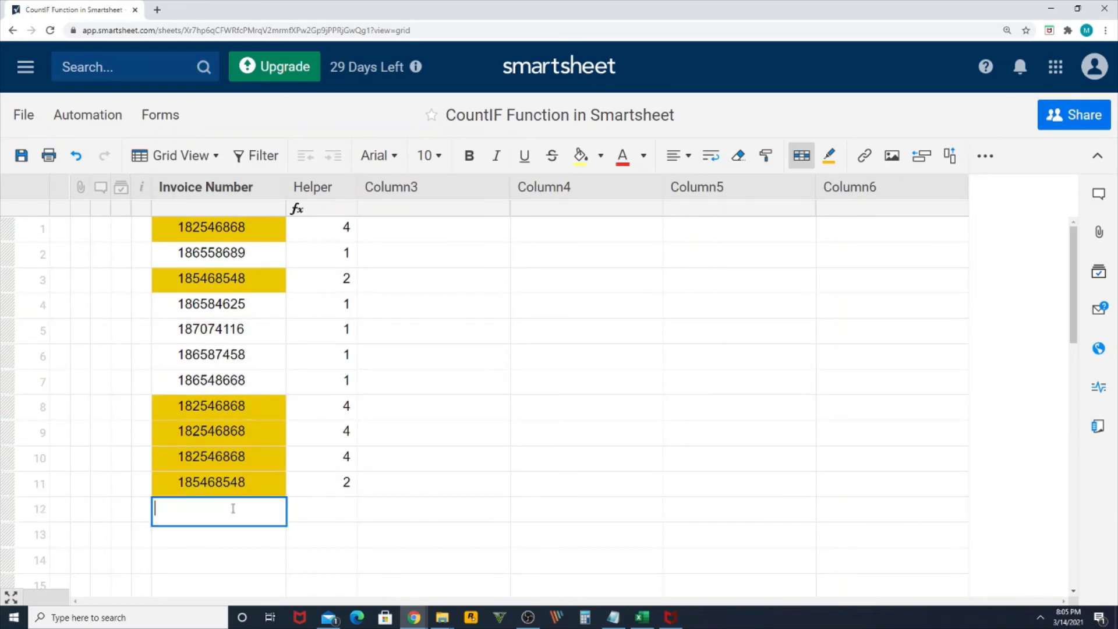
{"action": "key", "text": "ctrl+v"}
{"action": "key", "text": "Return"}
{"action": "left_click", "coordinate": [248, 516]}
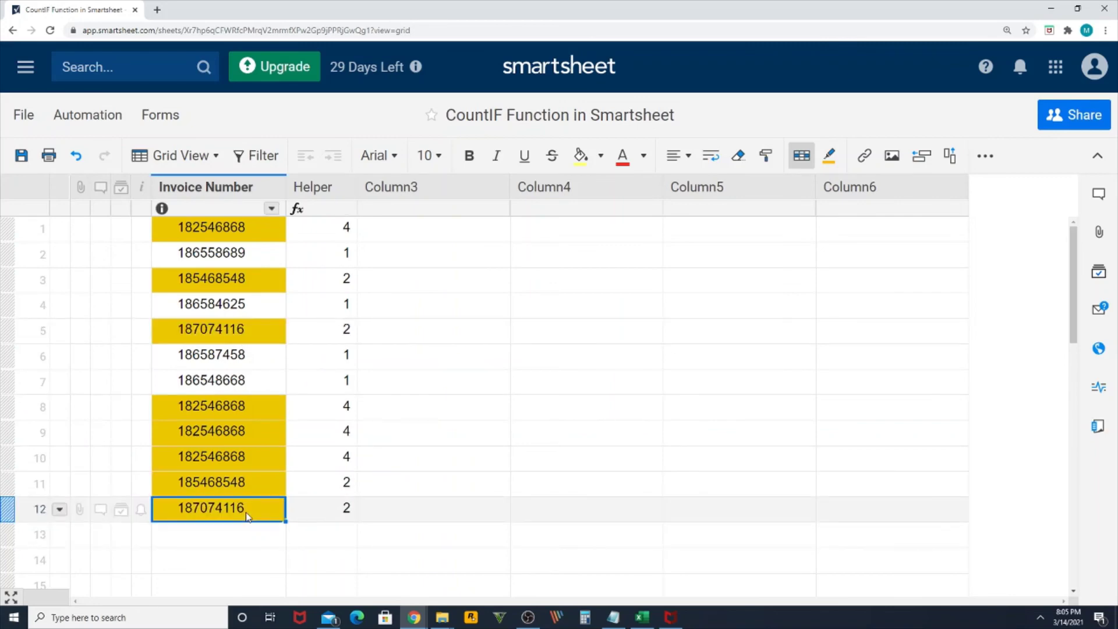
{"action": "left_click", "coordinate": [239, 331]}
{"action": "left_click", "coordinate": [242, 517]}
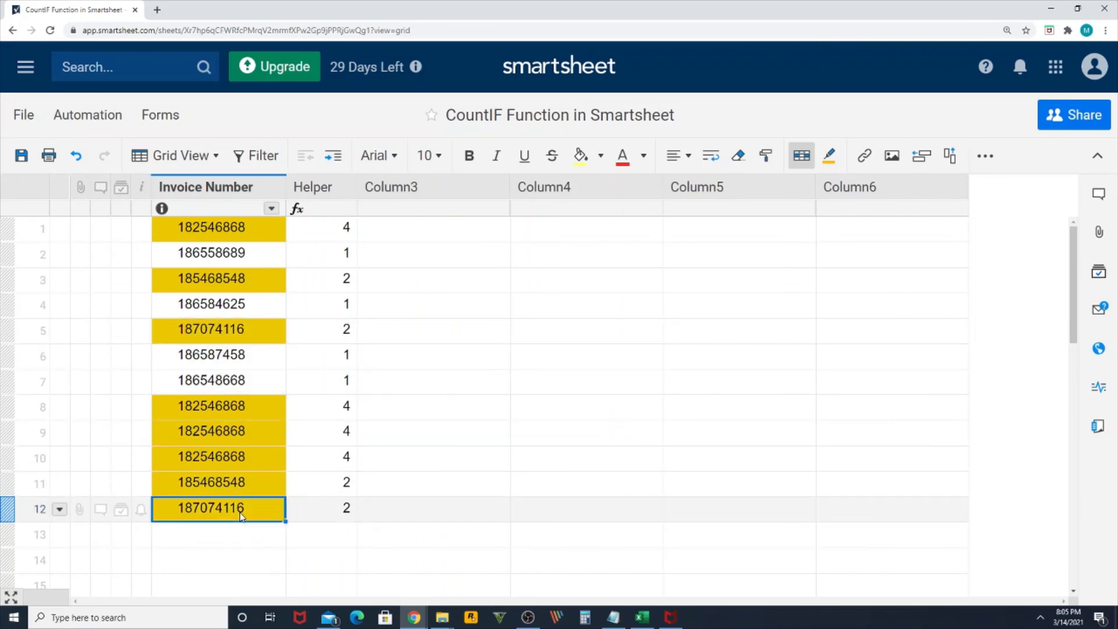